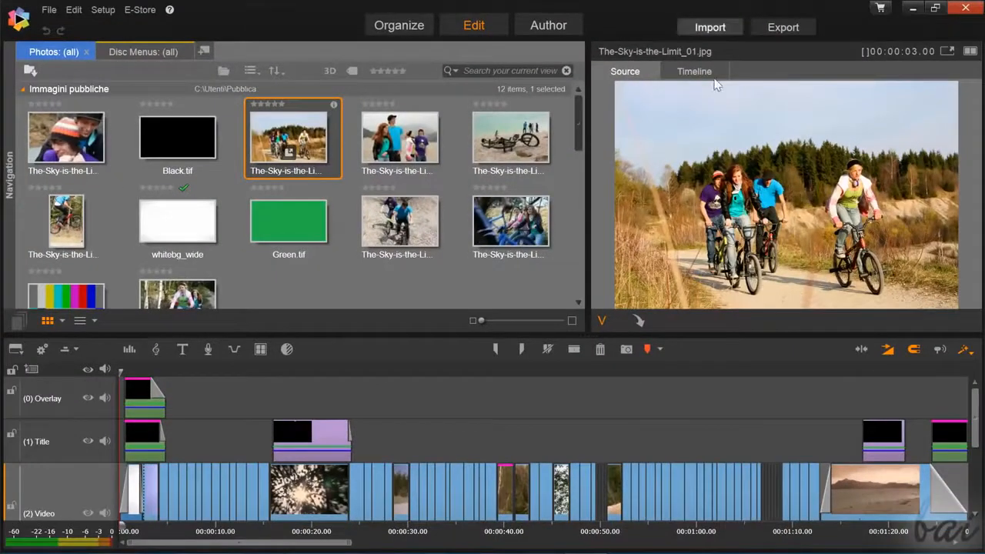
drag(975, 406, 975, 458)
scroll(356, 414, up, 3)
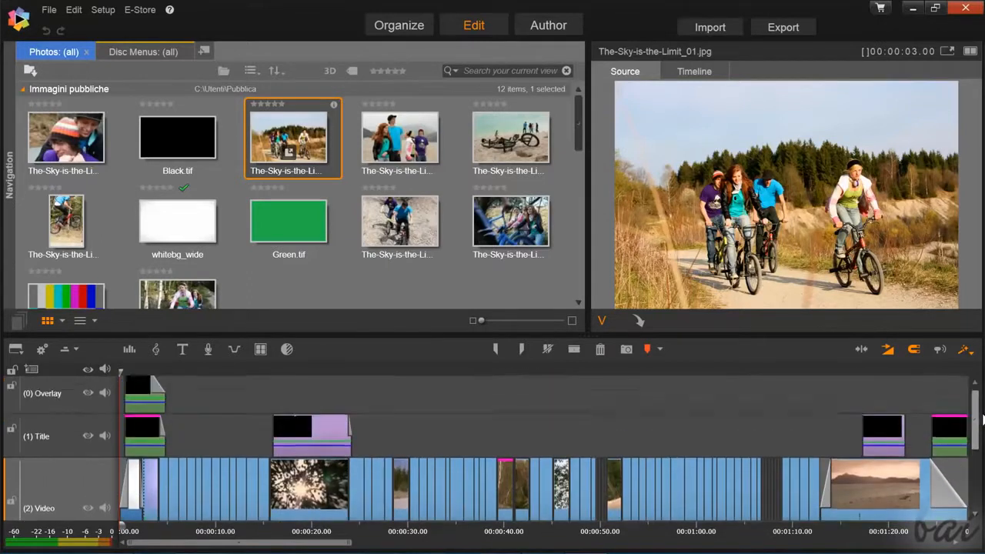
click(308, 440)
drag(272, 372, 939, 461)
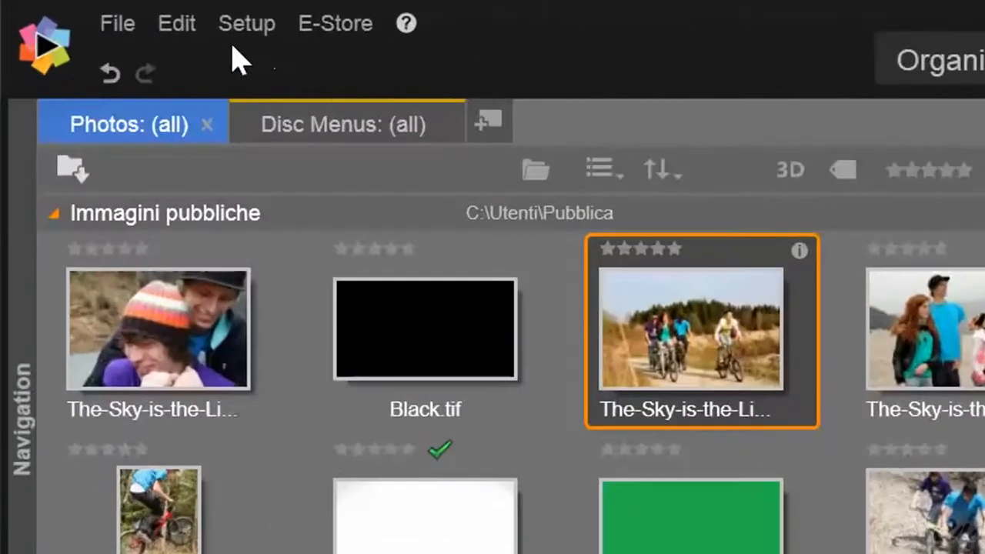
Step: Create a new movie project
click(119, 23)
mouse_move(565, 62)
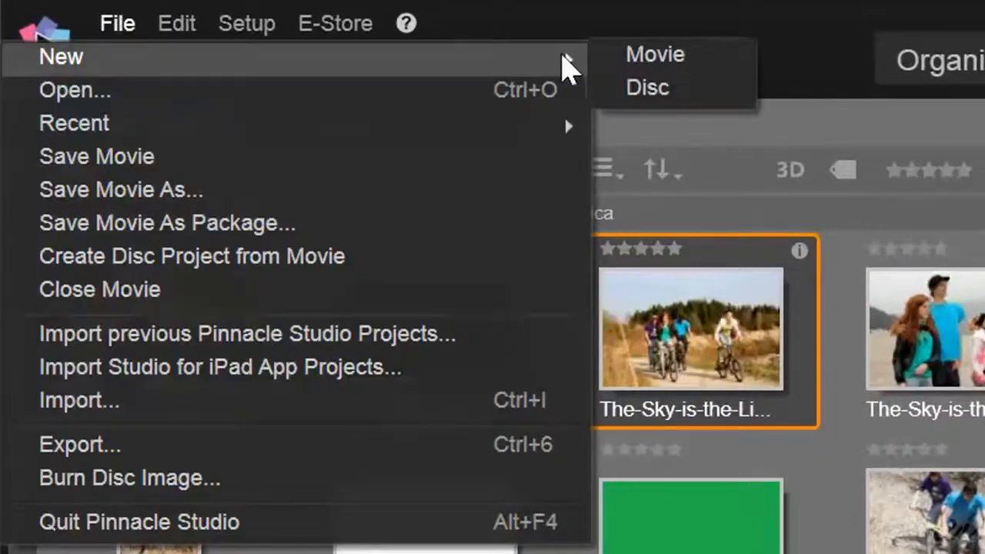
click(684, 56)
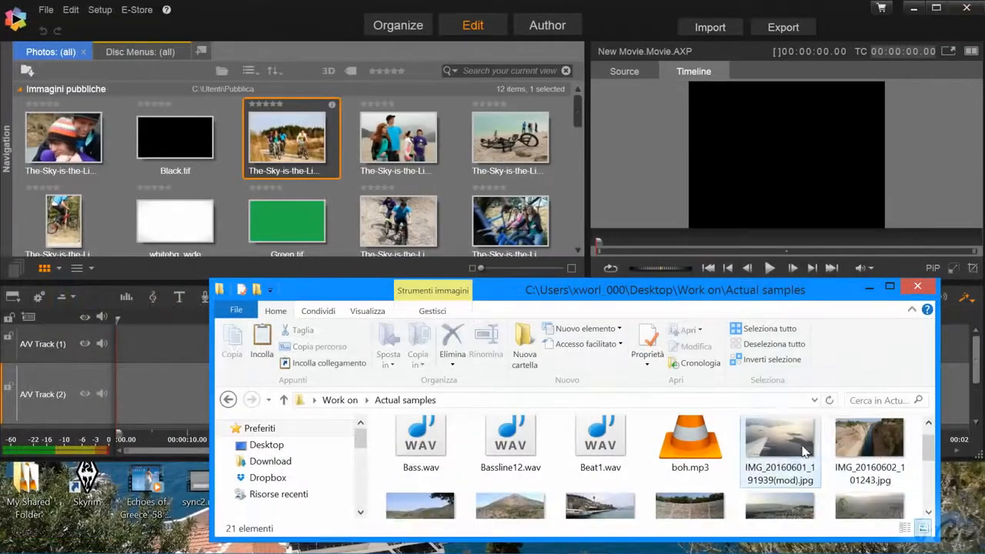
Step: Add IMG_20160601_191939(mod).jpg and further media files from the Actual samples folder in the file explorer to the library
drag(778, 465, 461, 206)
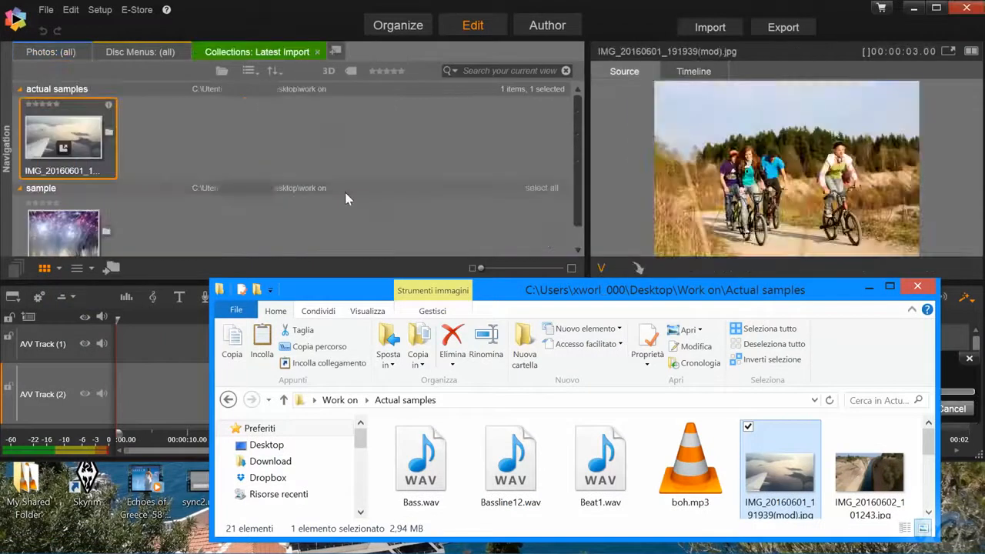
click(346, 199)
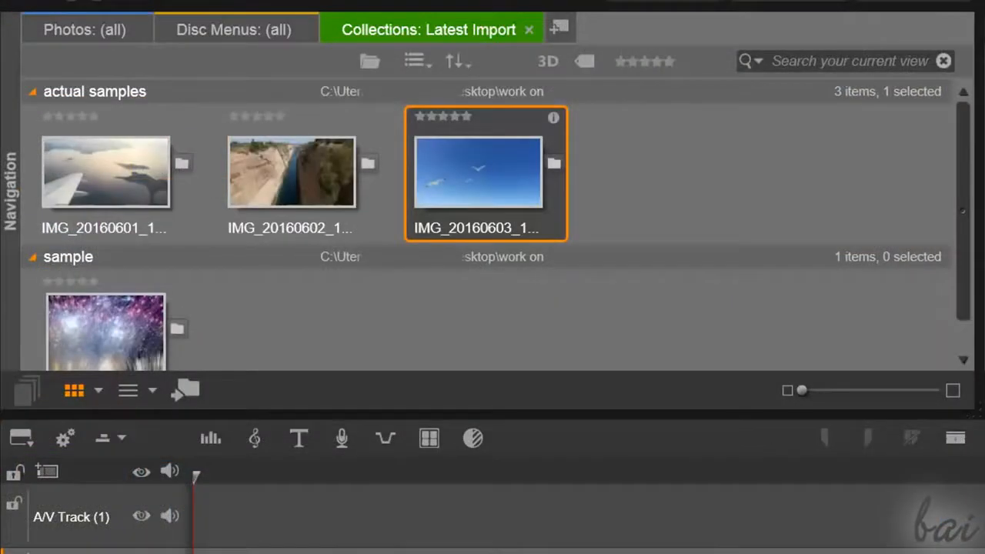
drag(943, 411, 756, 212)
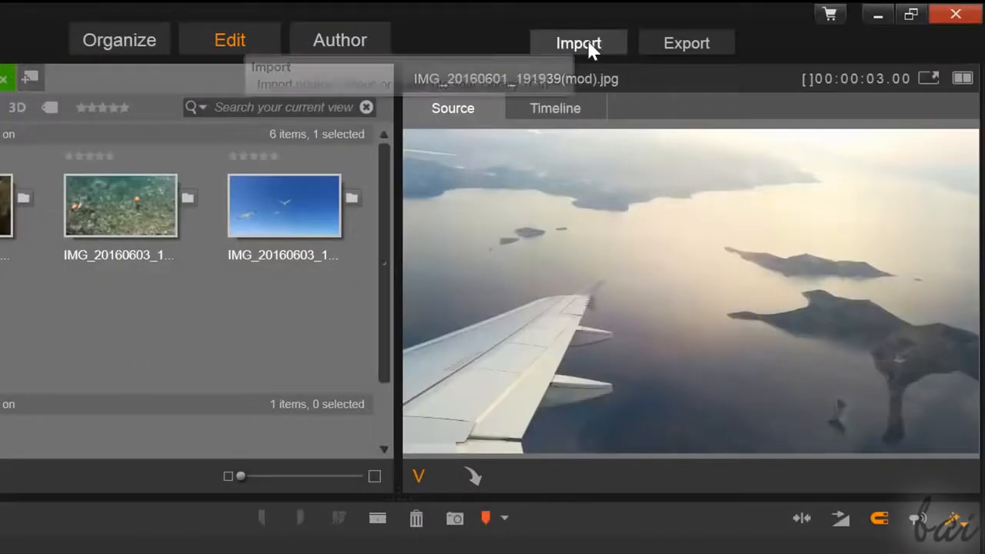
Step: Open the Studio Importer, look at the webcam and DVD sources, and choose My computer as the import source
click(589, 45)
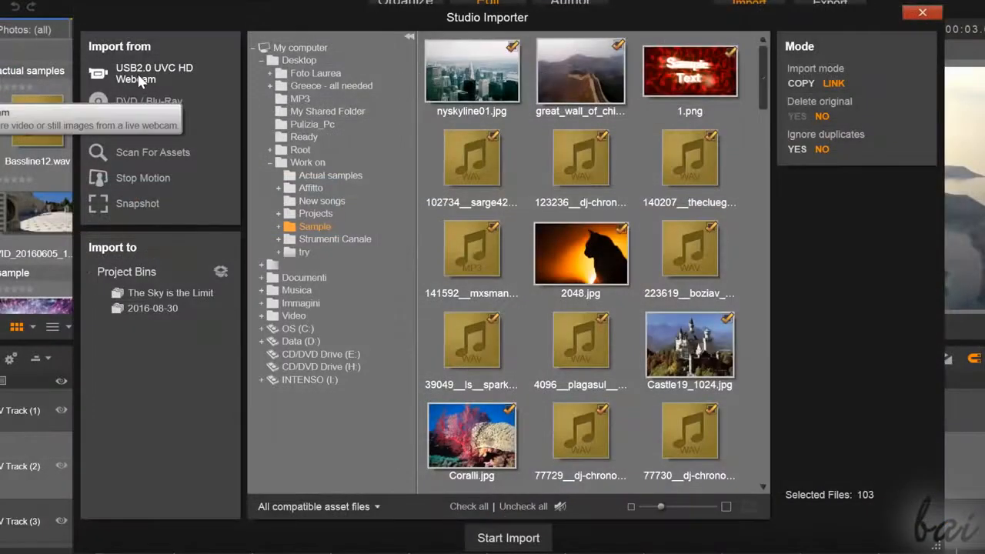
click(139, 80)
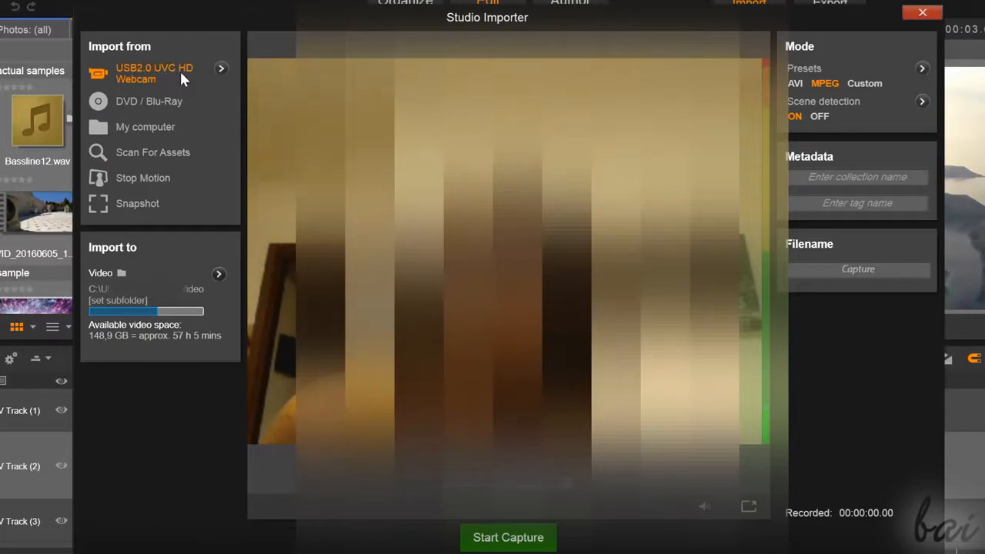
click(148, 103)
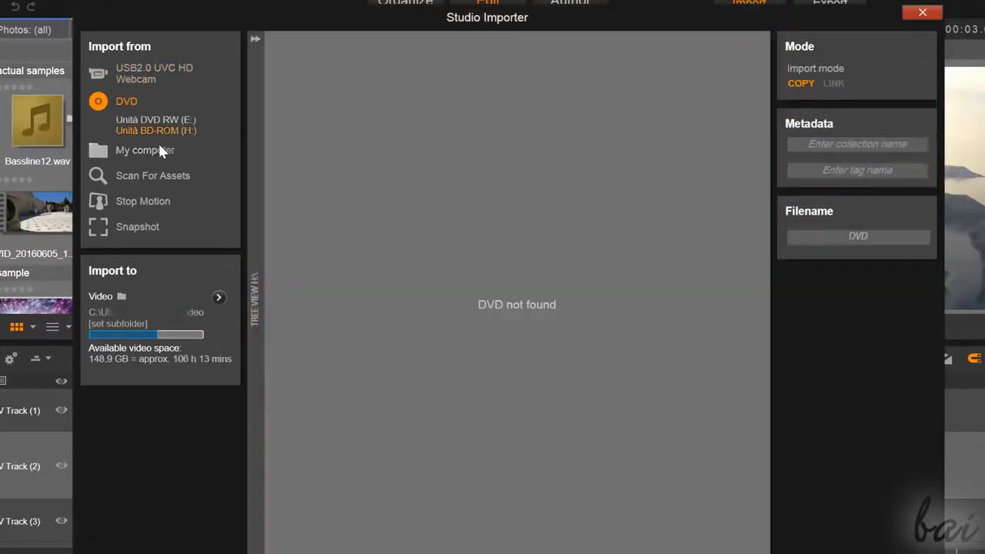
click(158, 153)
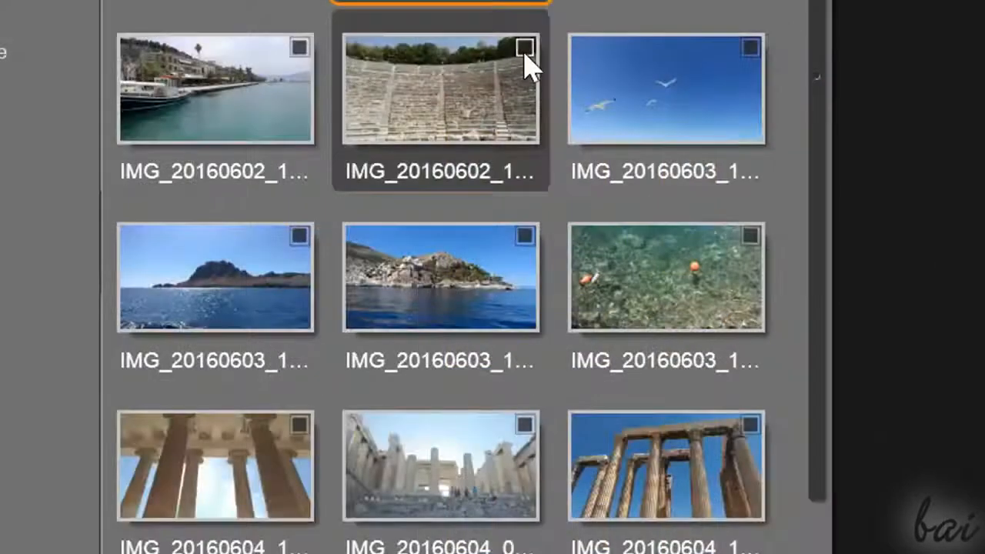
Step: Mark the ancient theatre, harbour and ruined temple columns photos in the Actual samples folder for import
click(526, 49)
click(299, 49)
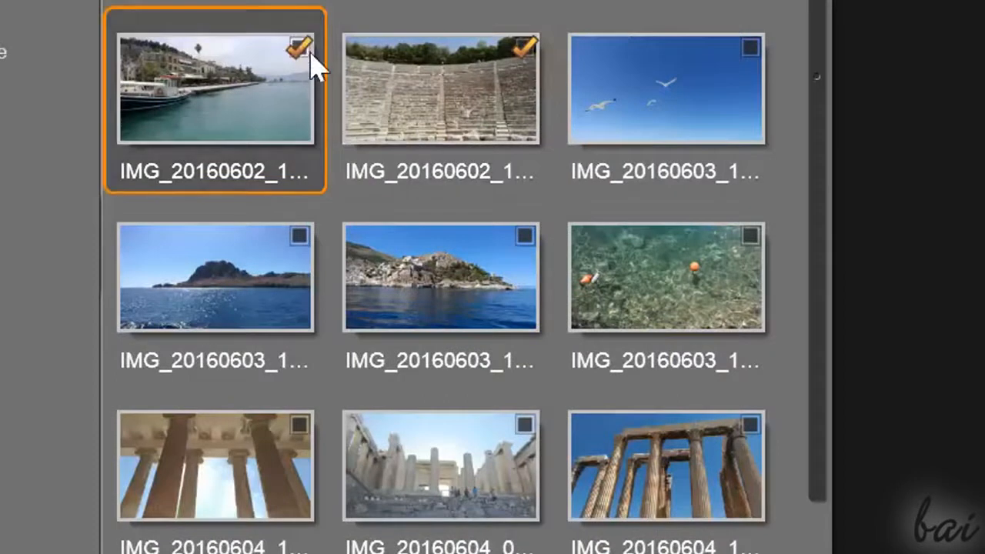
click(751, 428)
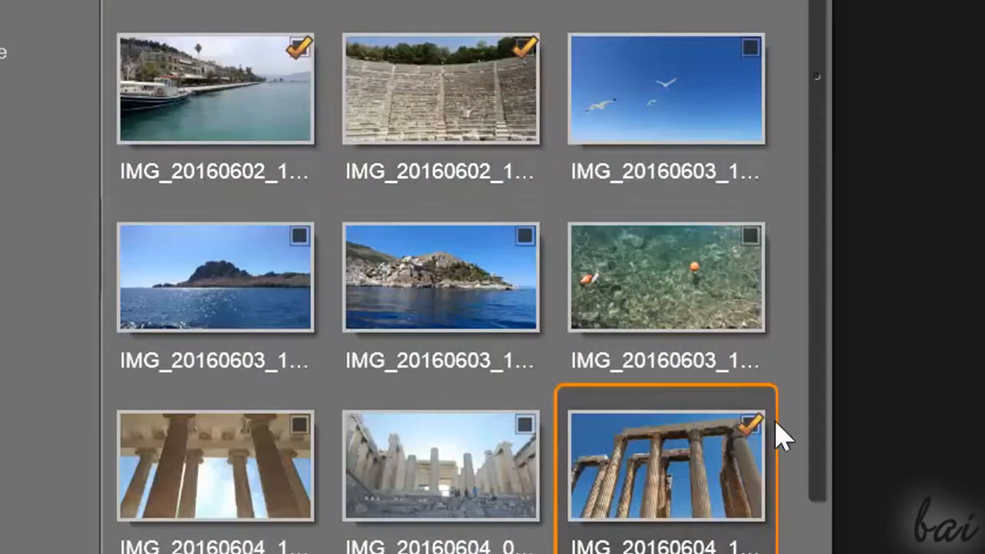
Step: Check all files in the Actual samples folder and clear all the checks again
click(474, 538)
click(523, 541)
click(477, 540)
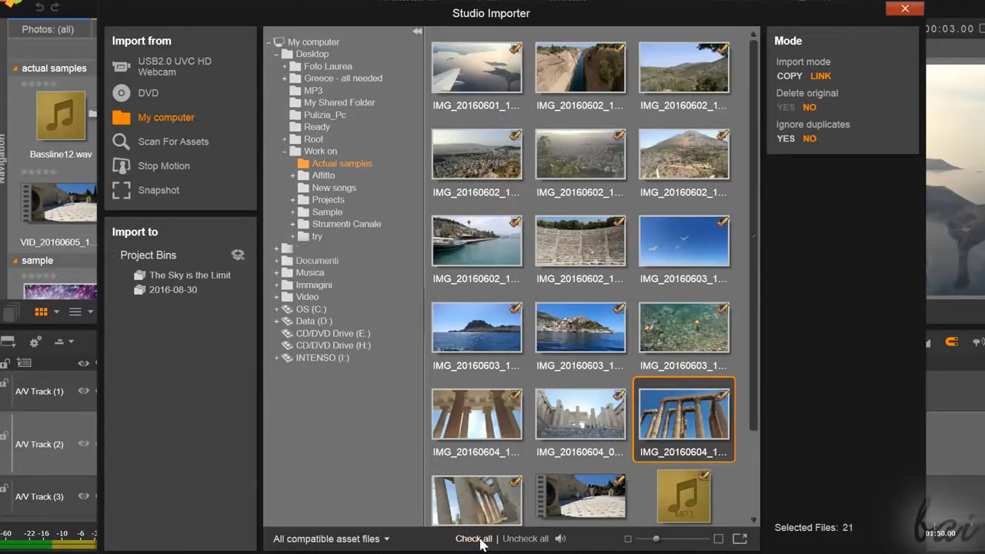
click(486, 540)
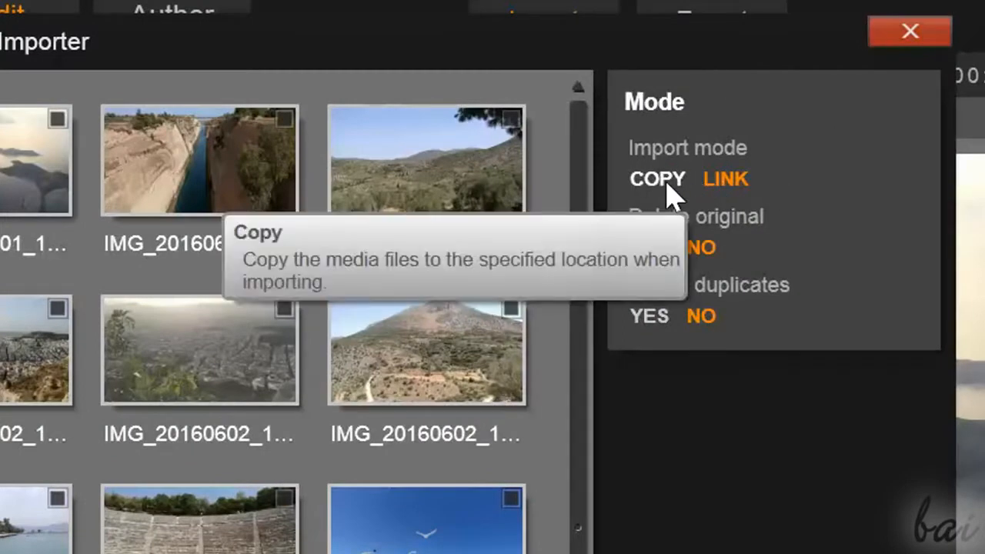
Step: Switch the import mode to Copy and back to Link, and import the checked temple columns photo
click(667, 183)
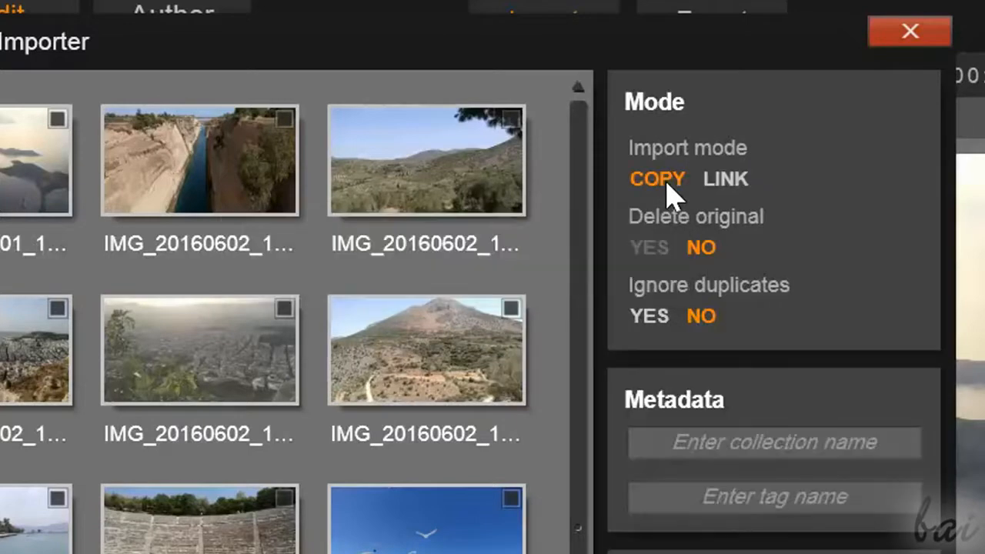
click(730, 188)
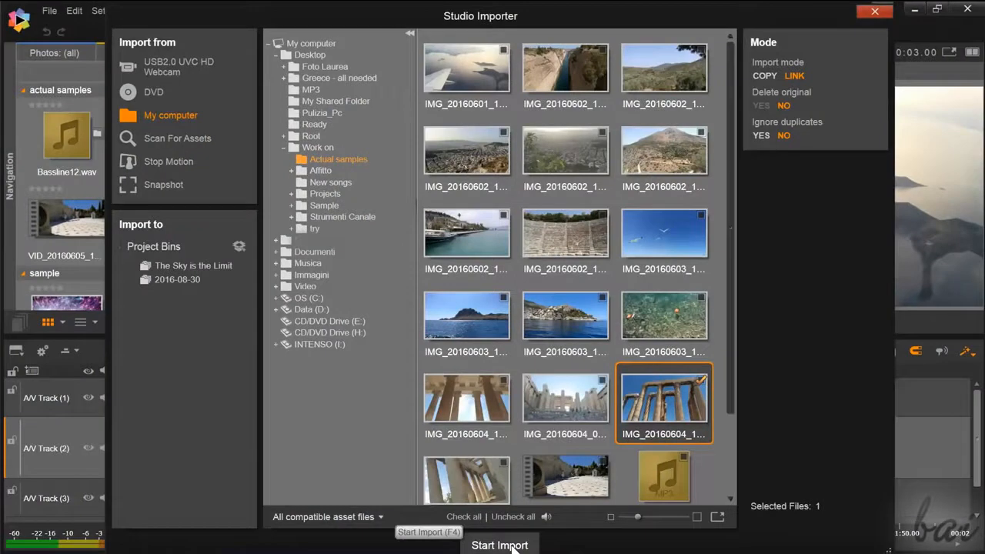
click(512, 546)
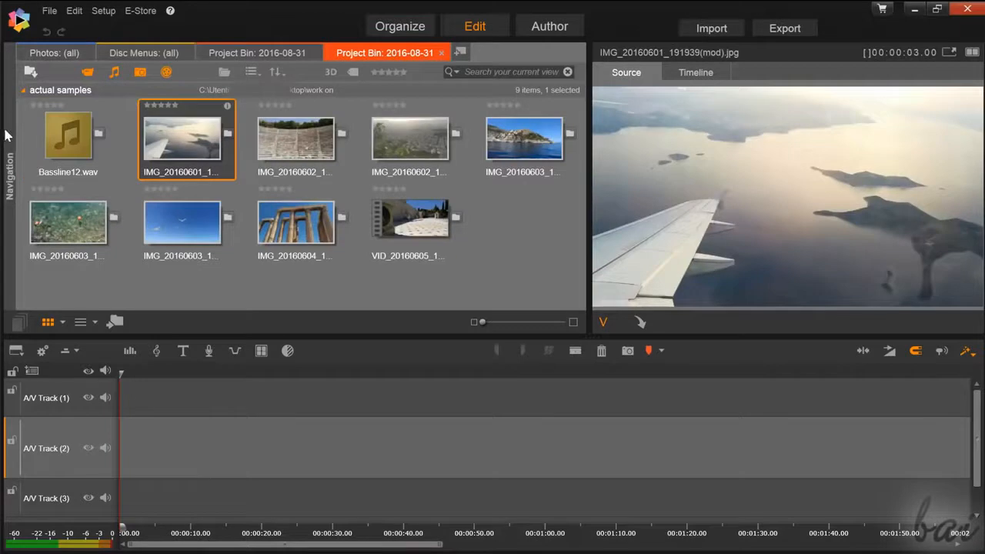
Step: Look at the library's navigation pane and the Organize workspace
click(6, 136)
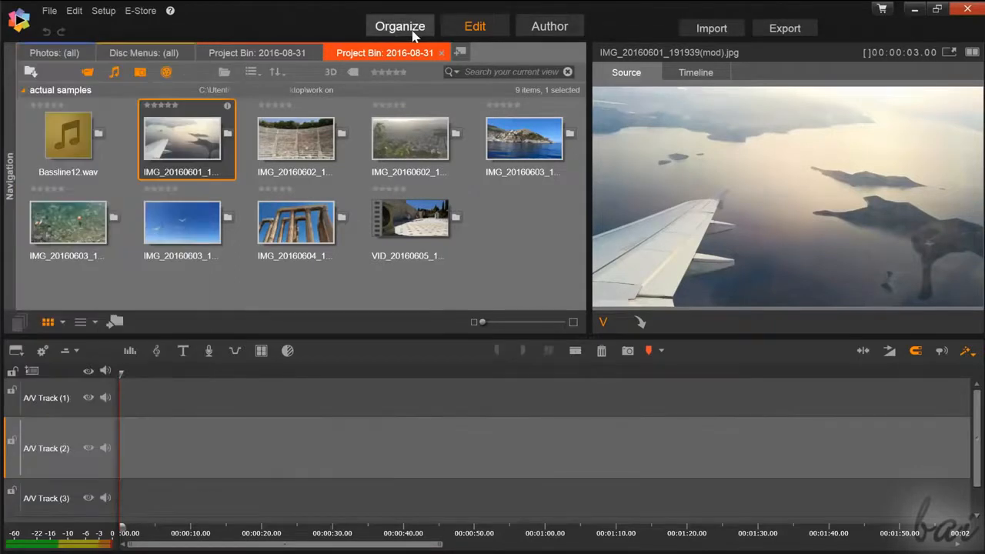
click(404, 28)
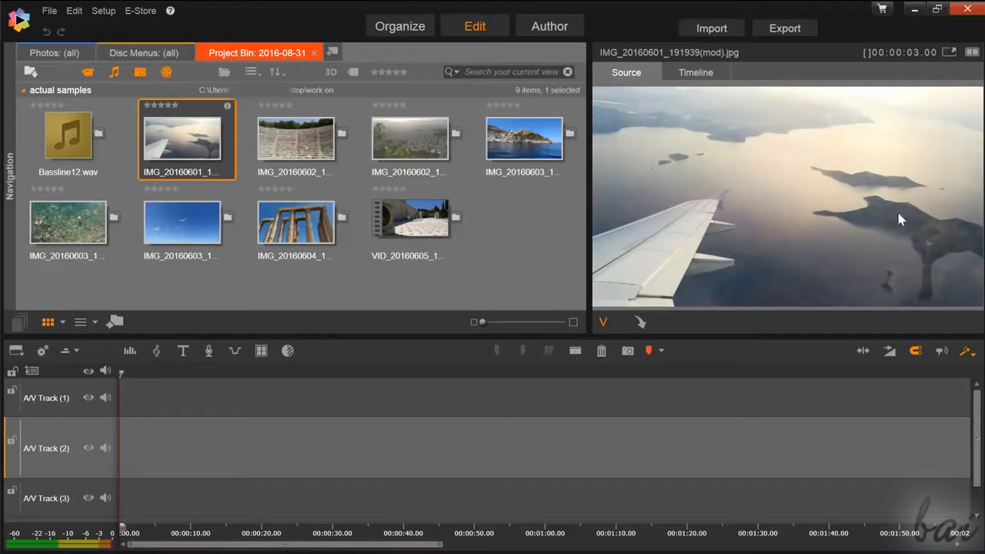
Step: Preview several photos and the video VID_20160605_111459.mp4 from the project bin, jogging through the video's playback
click(291, 140)
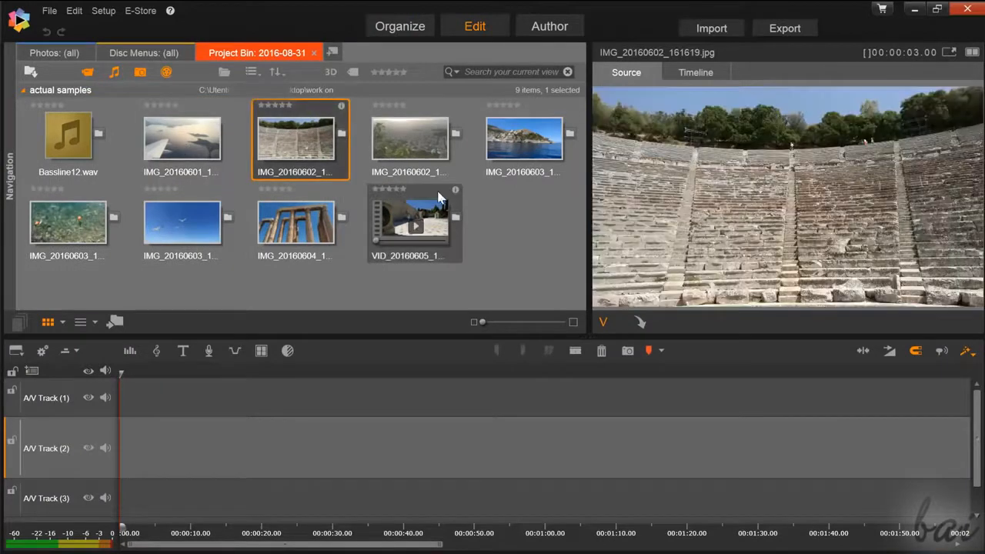
click(397, 127)
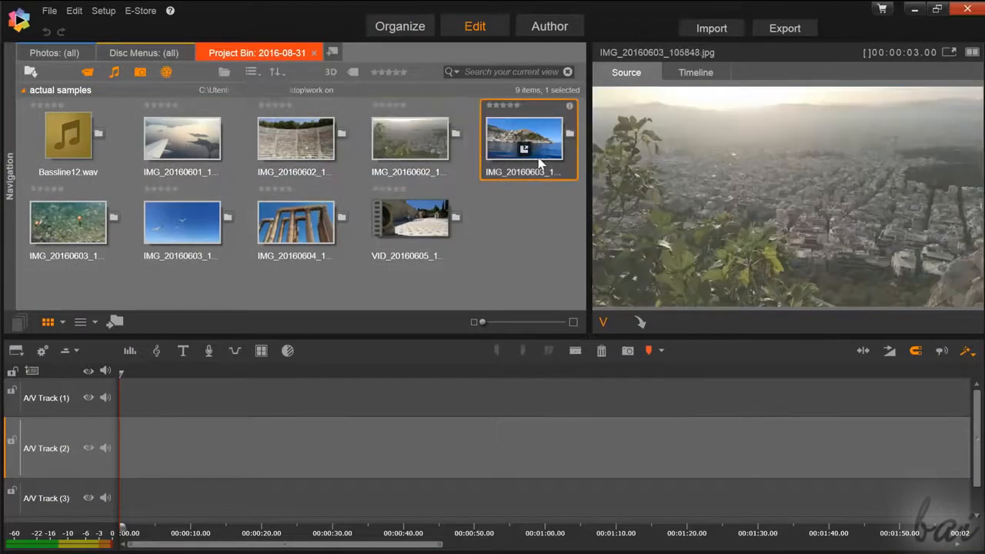
click(538, 163)
click(279, 227)
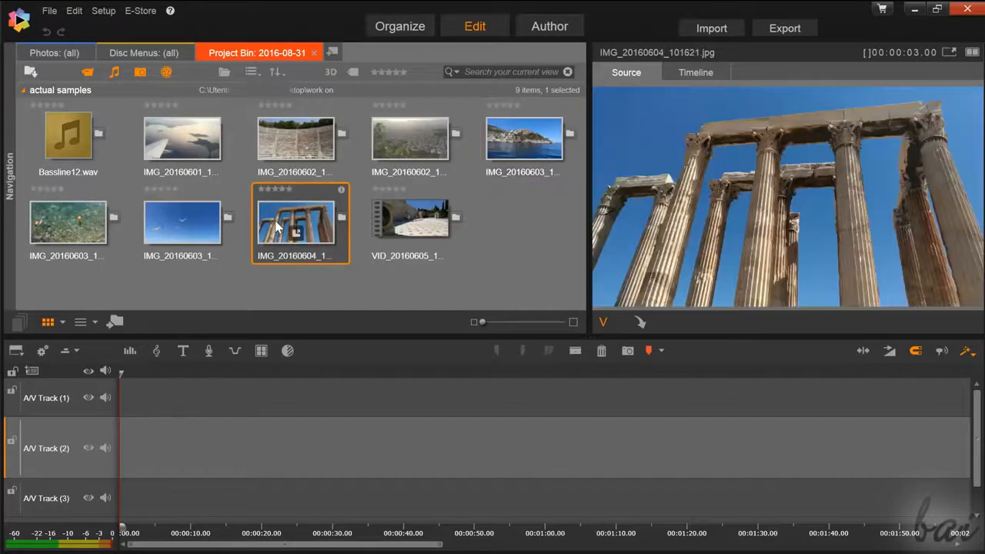
click(419, 222)
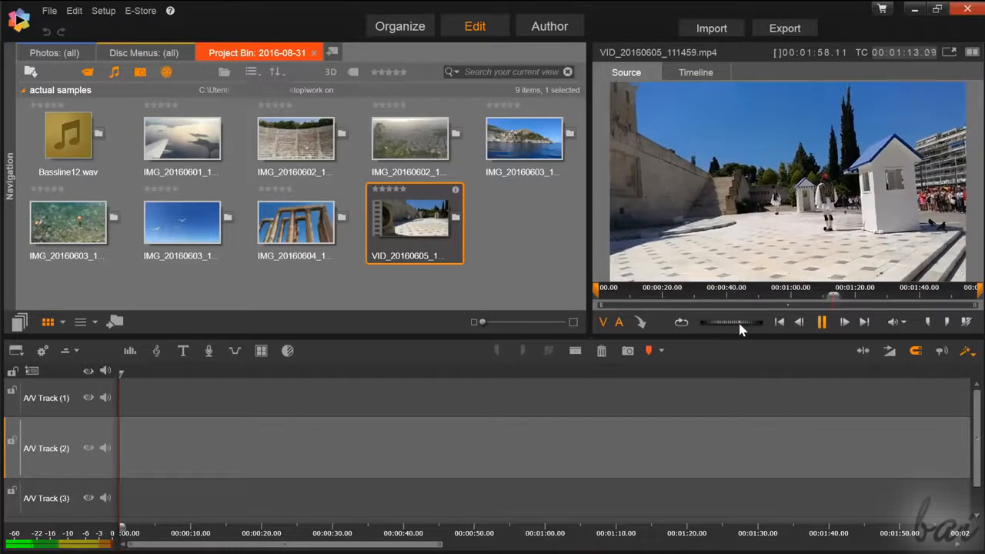
drag(716, 323, 724, 325)
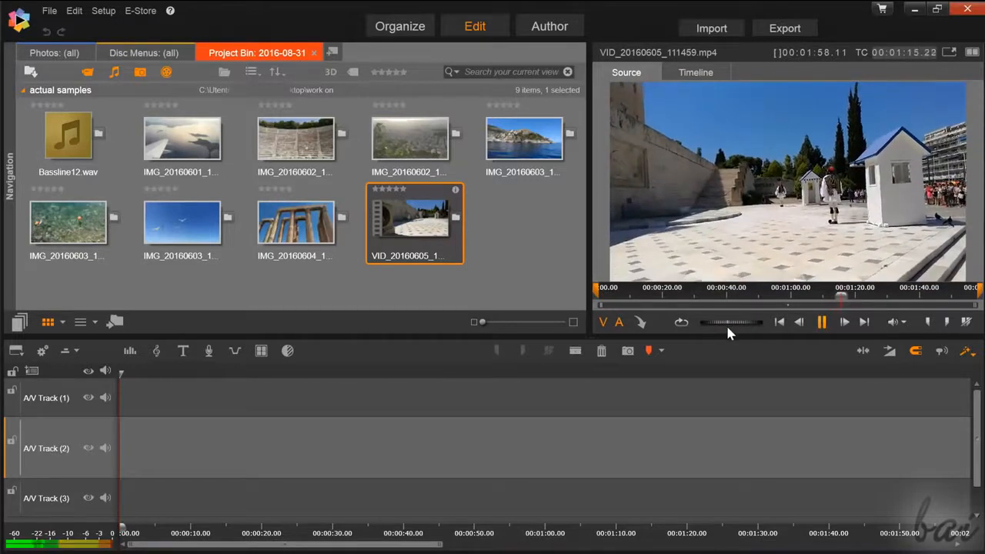
click(181, 139)
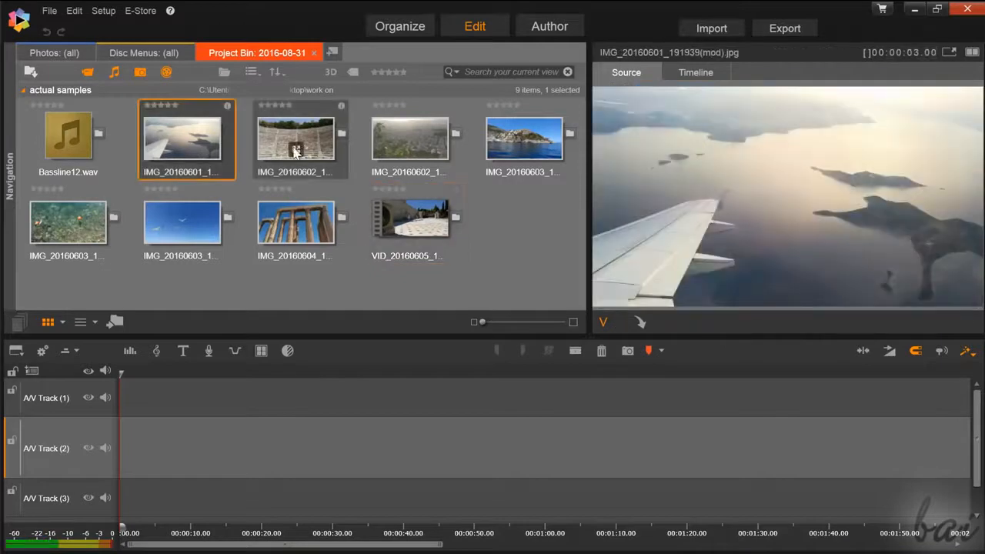
click(323, 142)
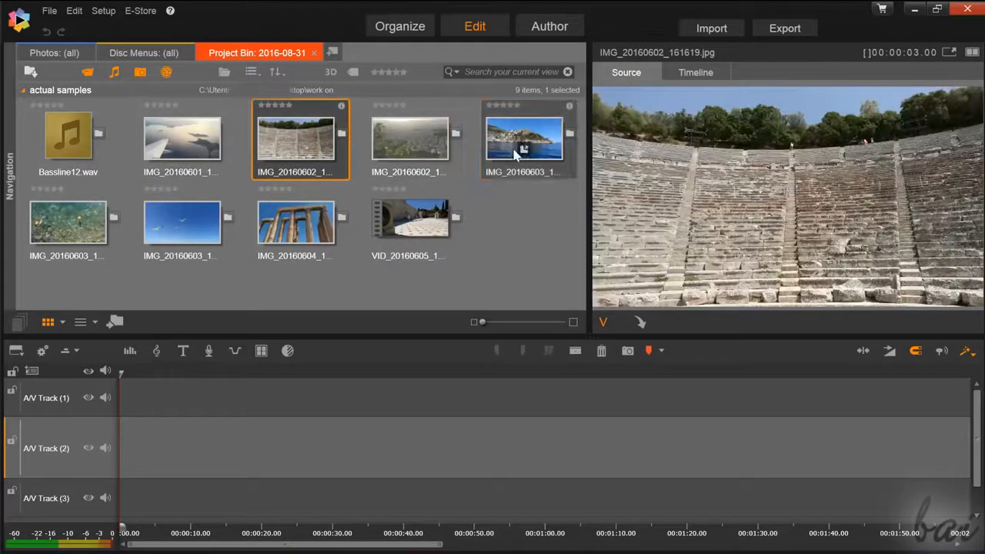
Step: Place the rocky coast, seagulls and temple columns photos and the VID_20160605 video on the timeline in A/V Track (2)
click(539, 143)
drag(543, 137, 162, 449)
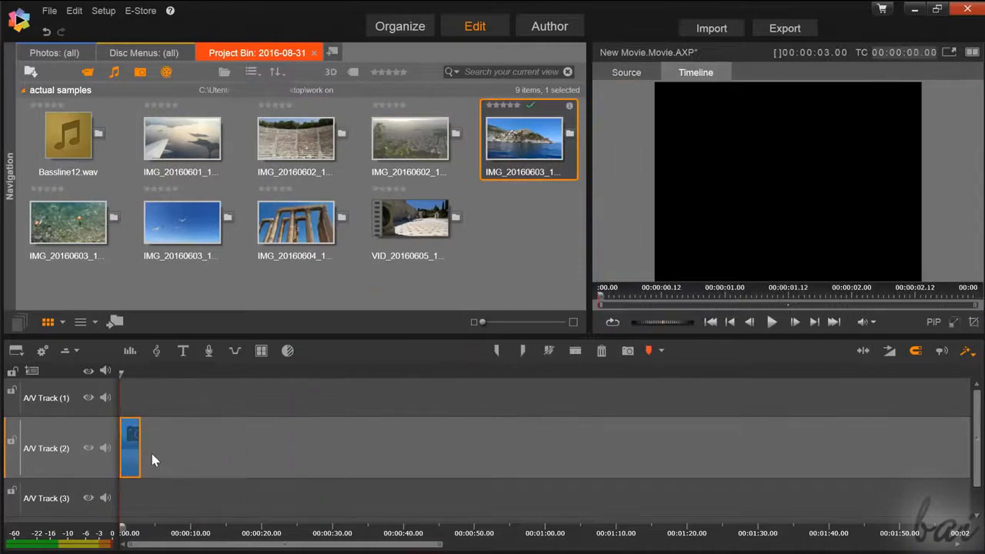
drag(182, 222, 262, 447)
drag(297, 222, 411, 459)
drag(410, 223, 431, 447)
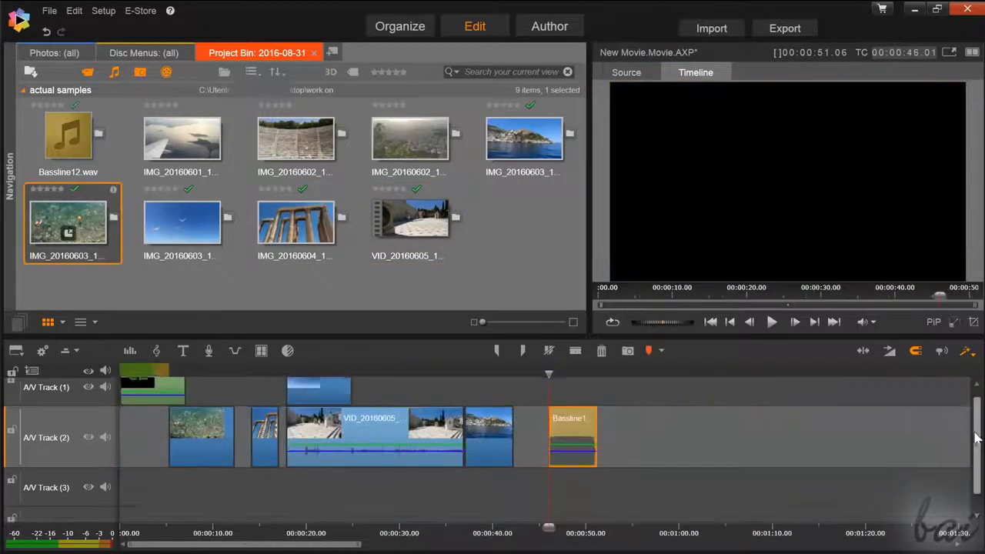
scroll(976, 437, up, 1)
scroll(202, 414, up, 1)
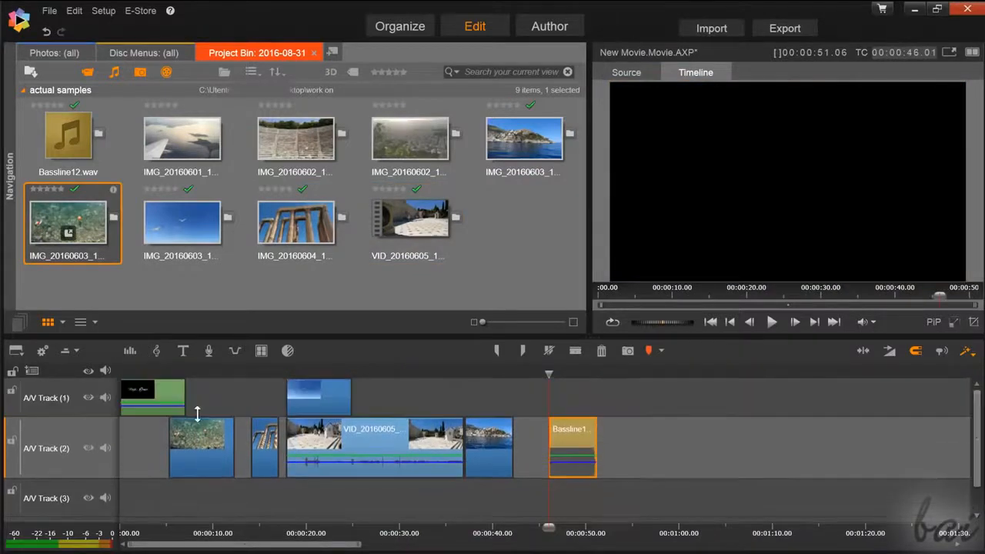
click(74, 410)
click(72, 437)
click(74, 491)
click(82, 442)
click(76, 409)
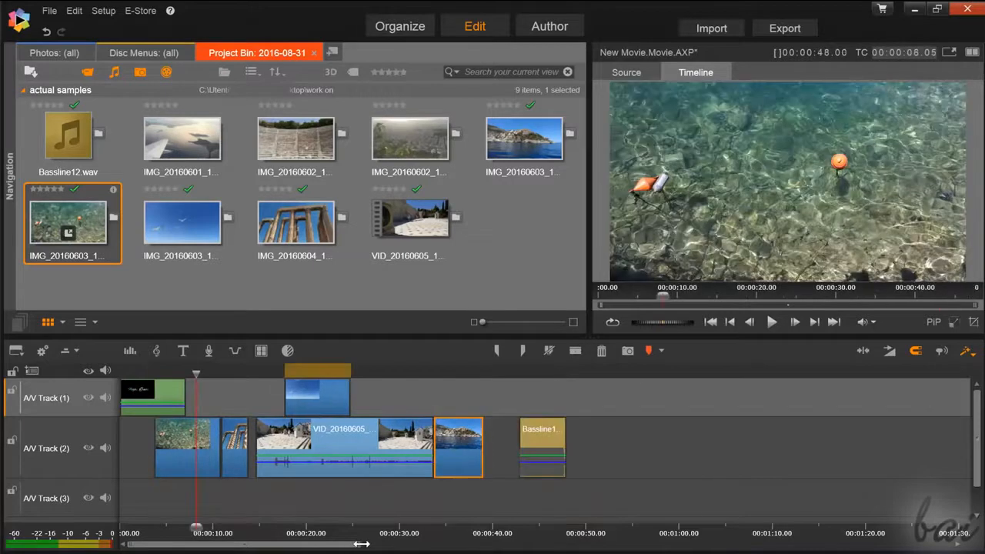
Step: Zoom into the timeline and move the playhead to several points along VID_20160605_111459.mp4 to view its frames
drag(361, 543, 194, 549)
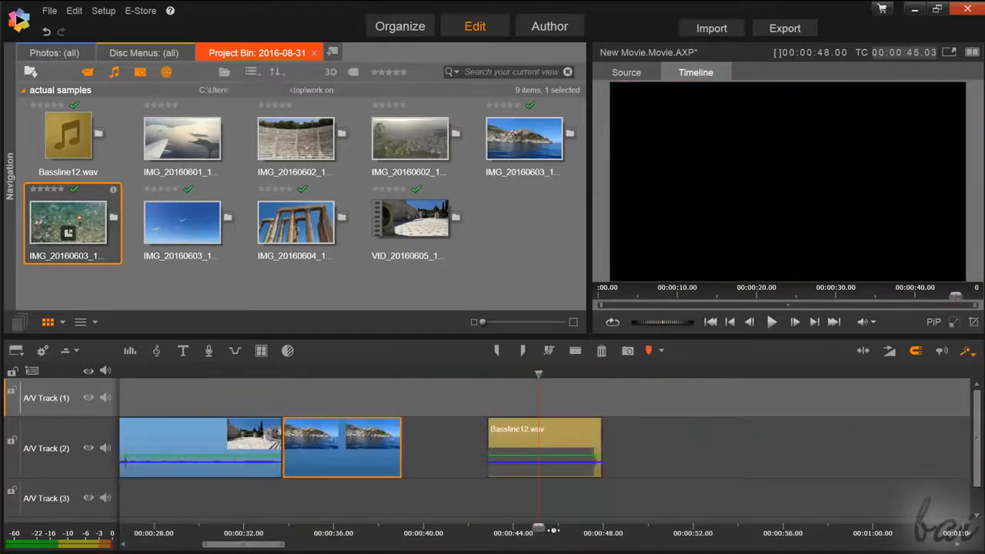
drag(559, 530, 983, 508)
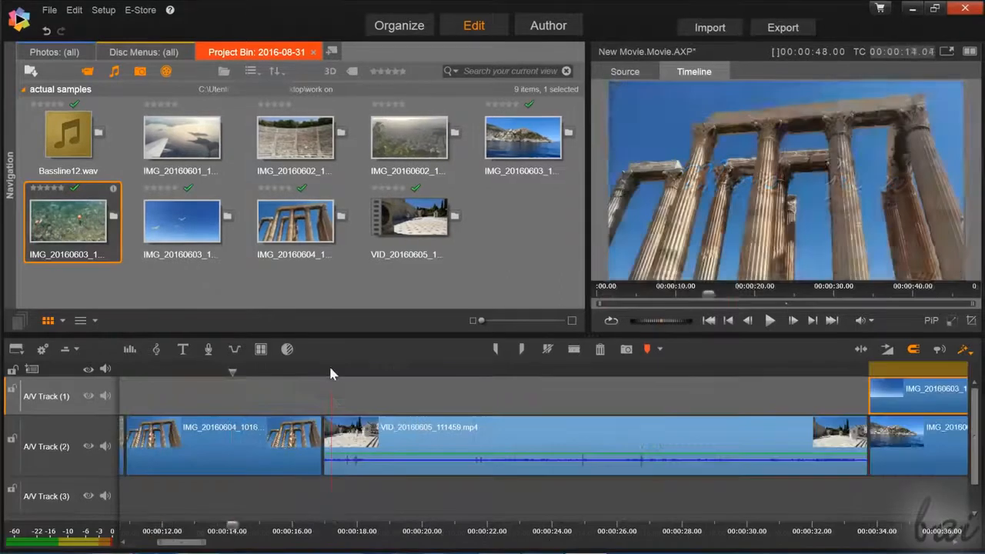
click(396, 369)
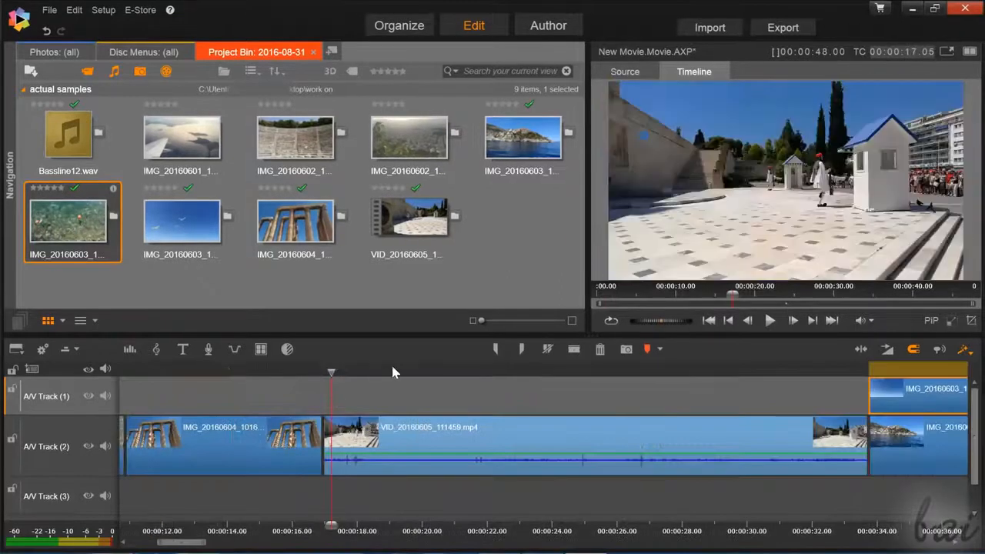
click(489, 369)
click(563, 368)
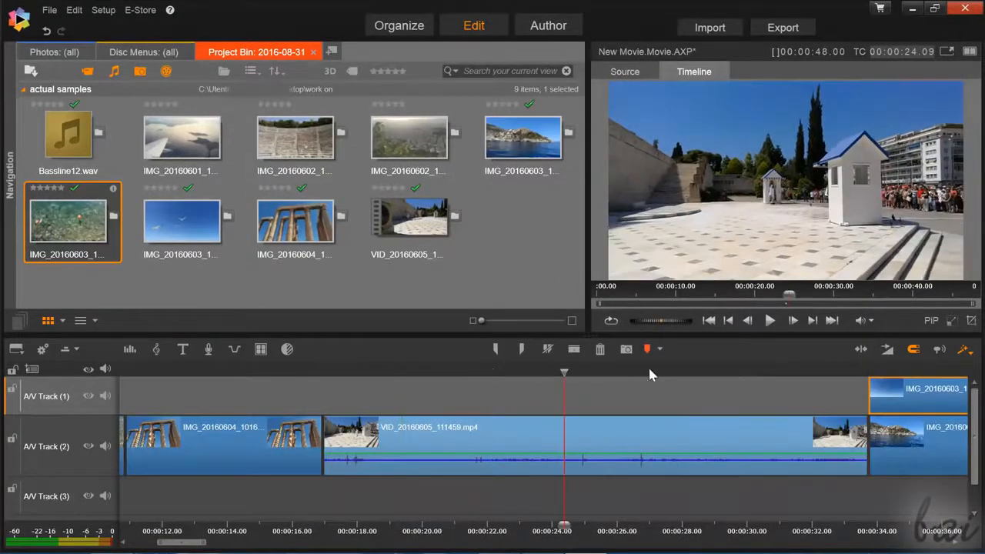
Step: Move the playhead through the video, the opening title, the sea and temple photos and the seagulls photo to view their frames
click(649, 371)
click(465, 370)
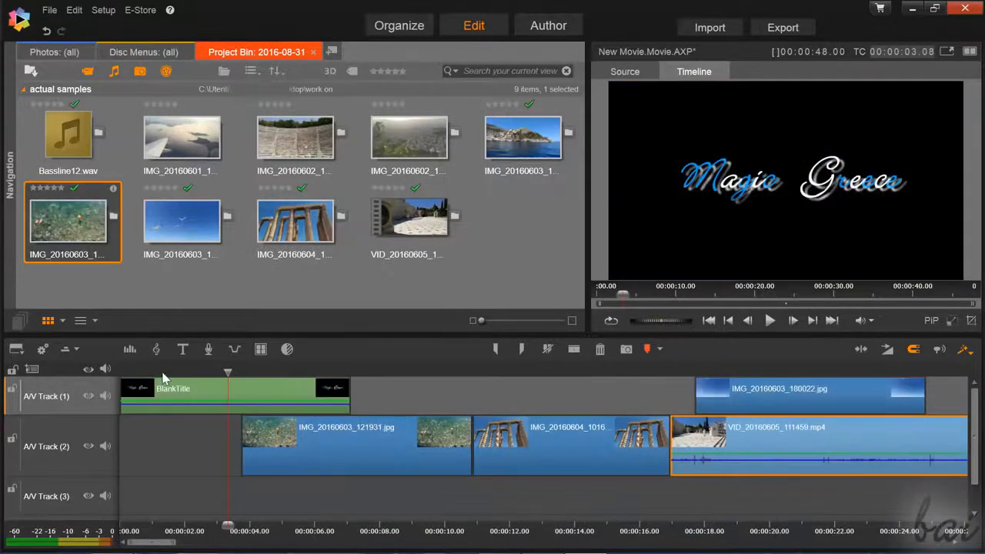
click(166, 372)
click(286, 370)
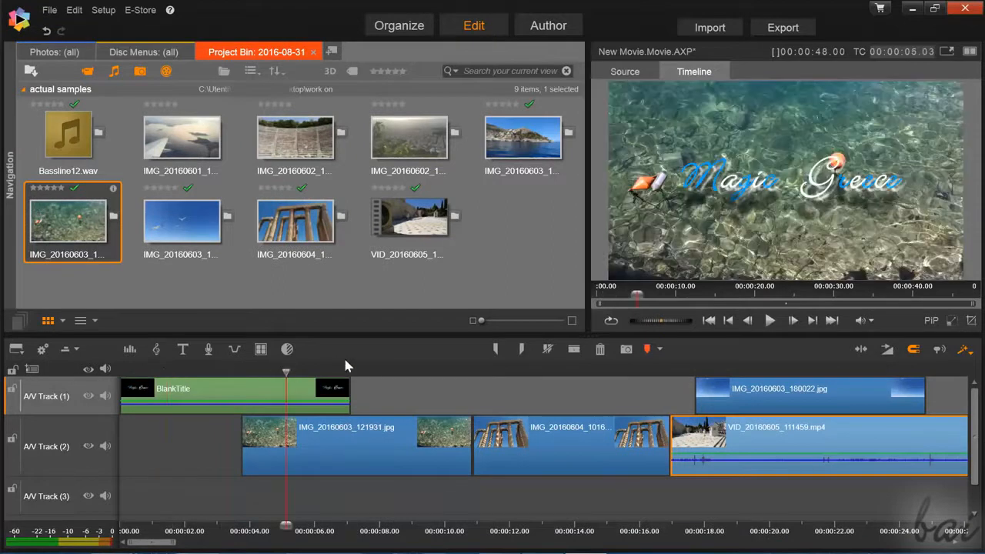
click(369, 372)
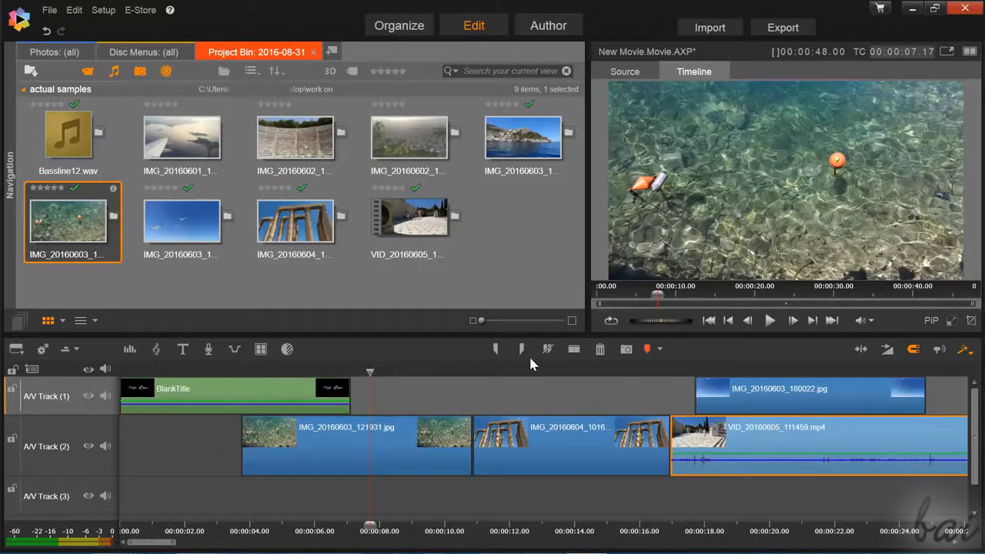
click(622, 372)
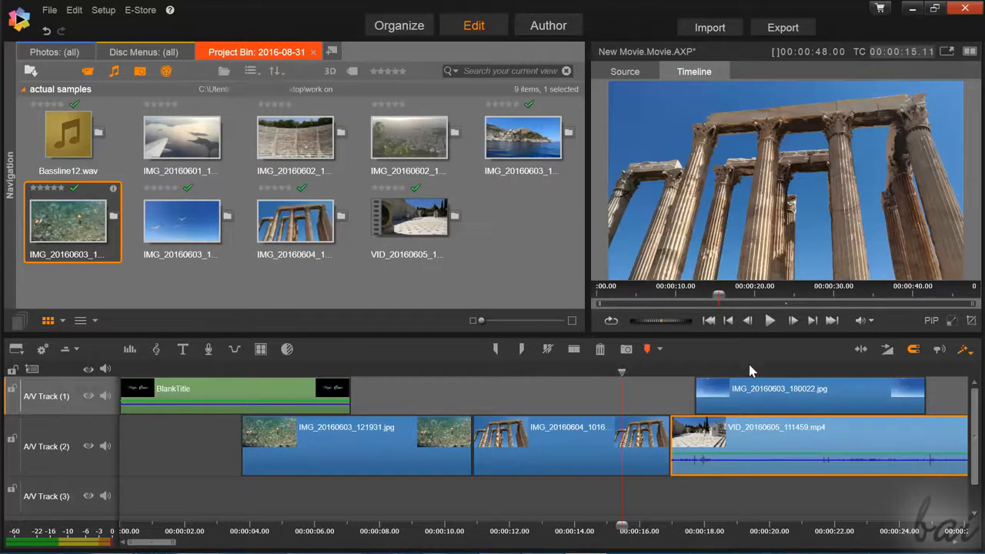
click(750, 371)
click(881, 372)
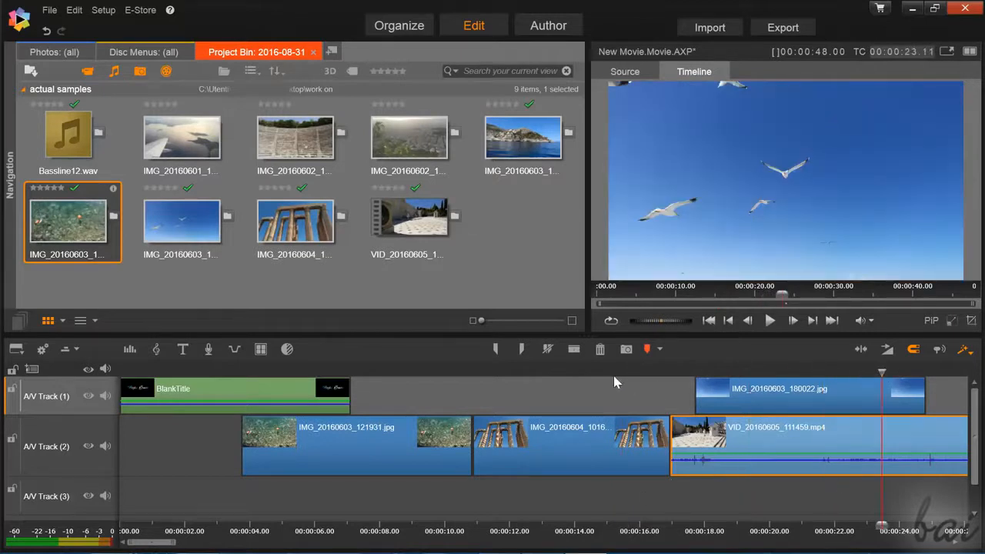
Step: Review the frames of the temple columns photo and VID_20160605_111459.mp4 by placing the playhead at successive points between about 00:00:14 and 00:00:27
click(604, 372)
click(439, 371)
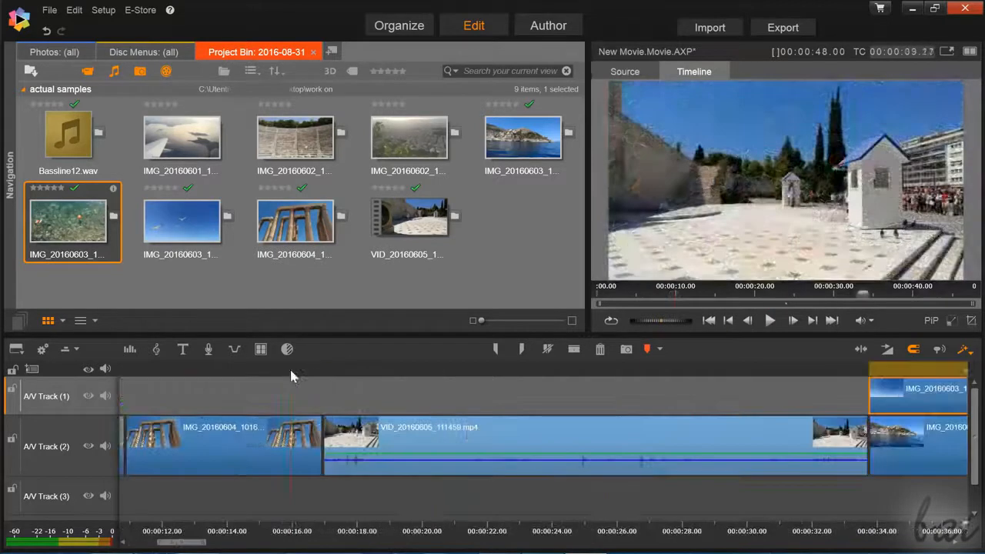
click(290, 370)
click(233, 373)
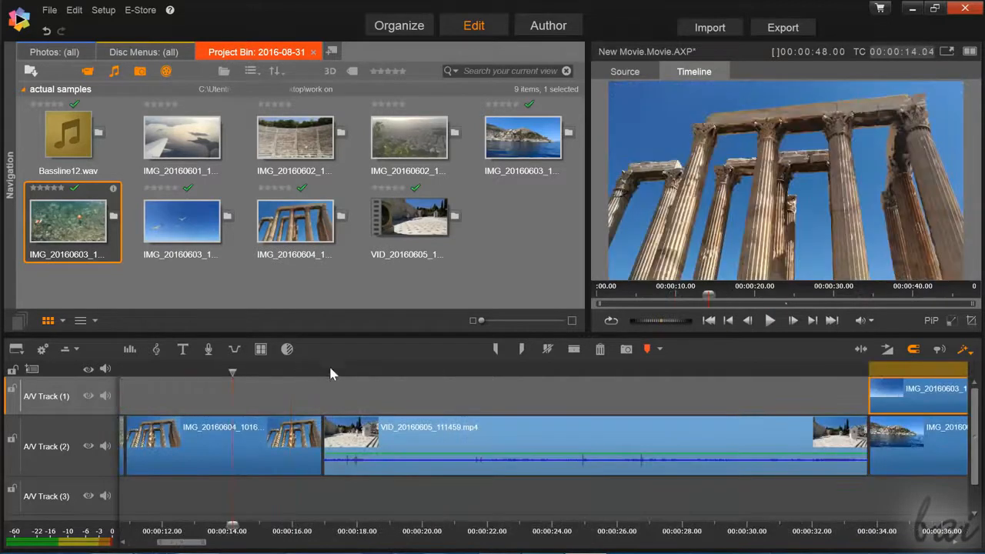
click(329, 371)
click(400, 372)
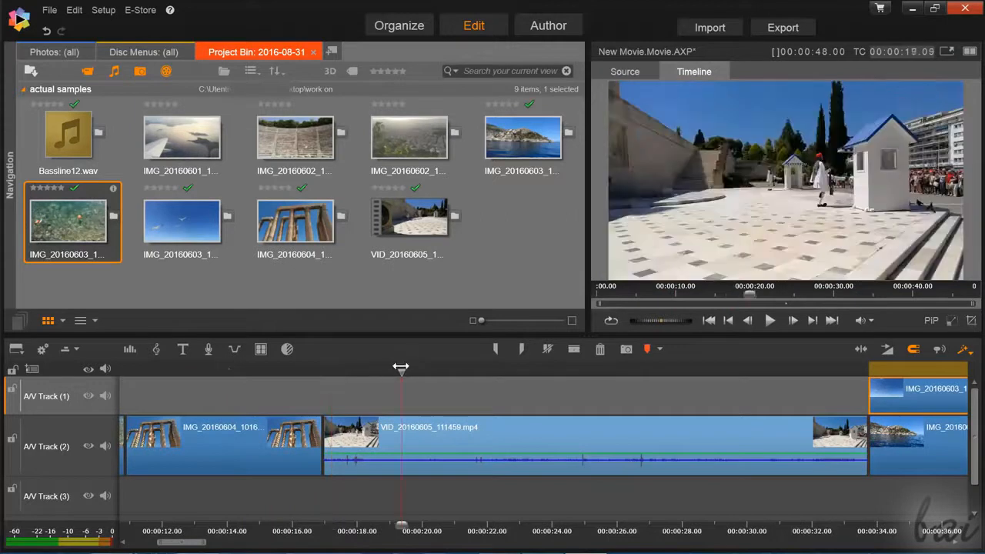
click(489, 370)
click(563, 372)
click(650, 374)
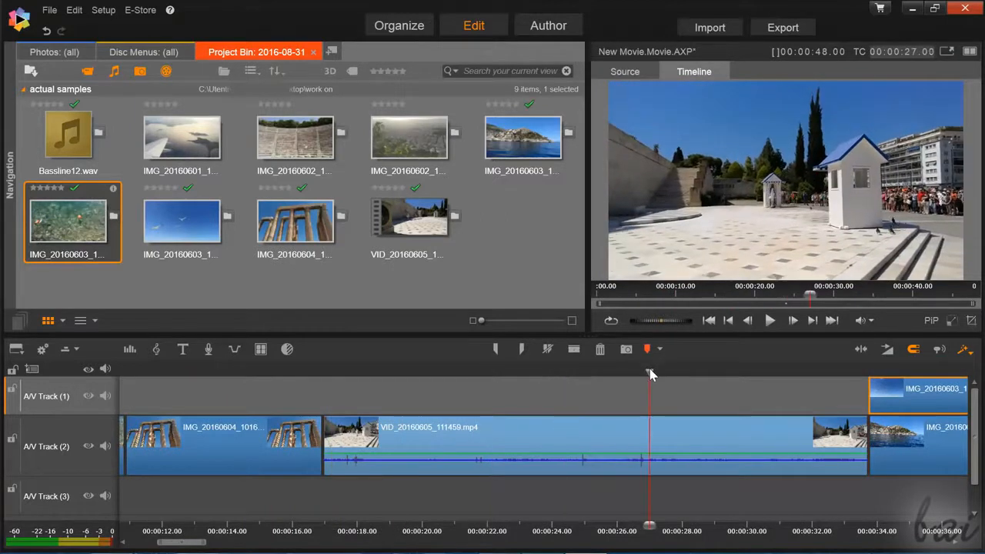
click(465, 371)
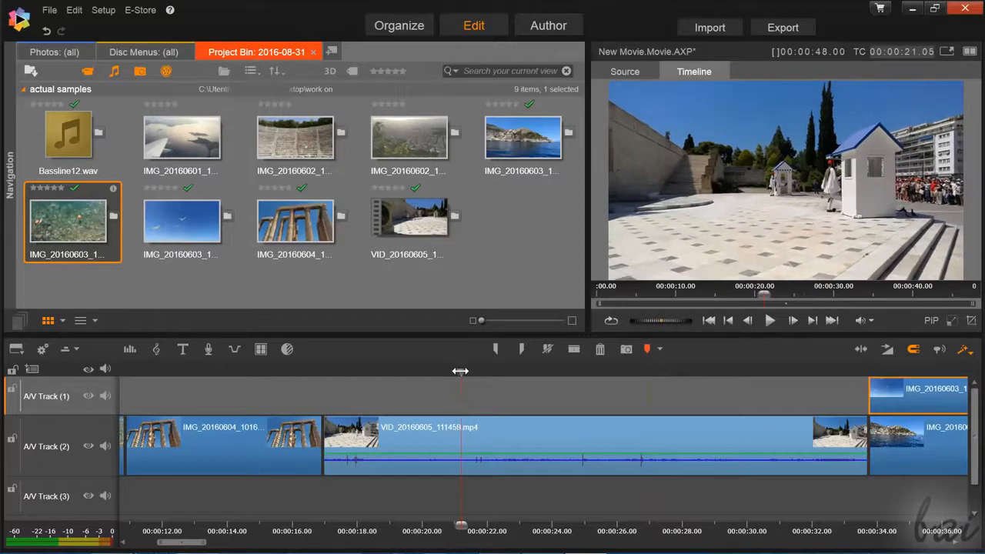
drag(465, 371, 431, 359)
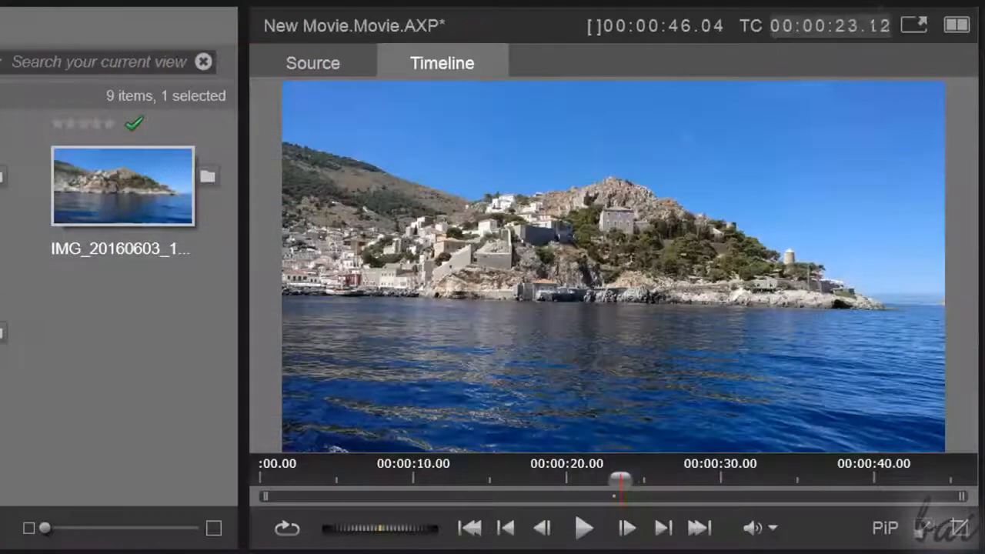
Step: Preview the timeline around the seagulls overlay and compare it with the source previews of the VID_20160605 video and bin photos
mouse_move(635, 478)
mouse_down()
mouse_move(729, 478)
mouse_move(640, 479)
mouse_up()
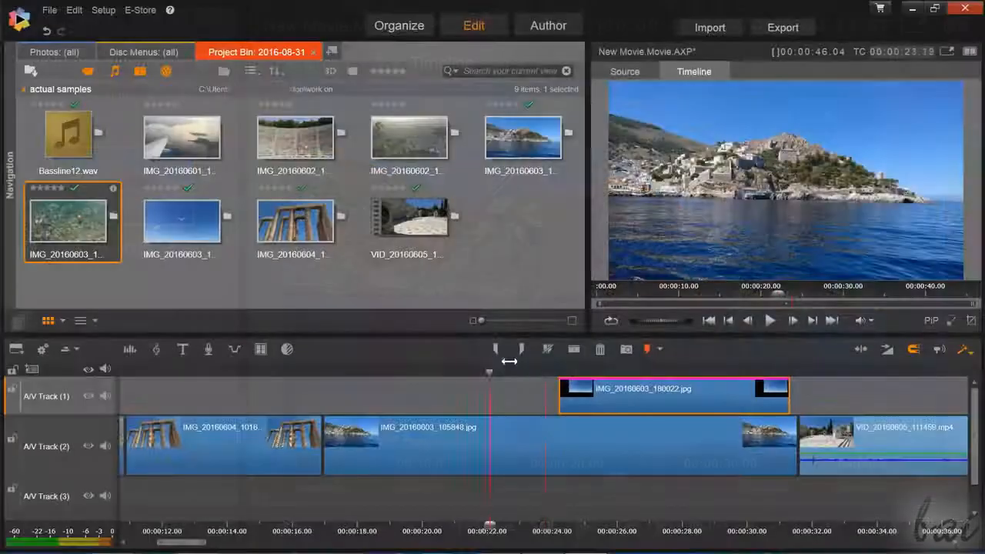
drag(510, 361, 668, 369)
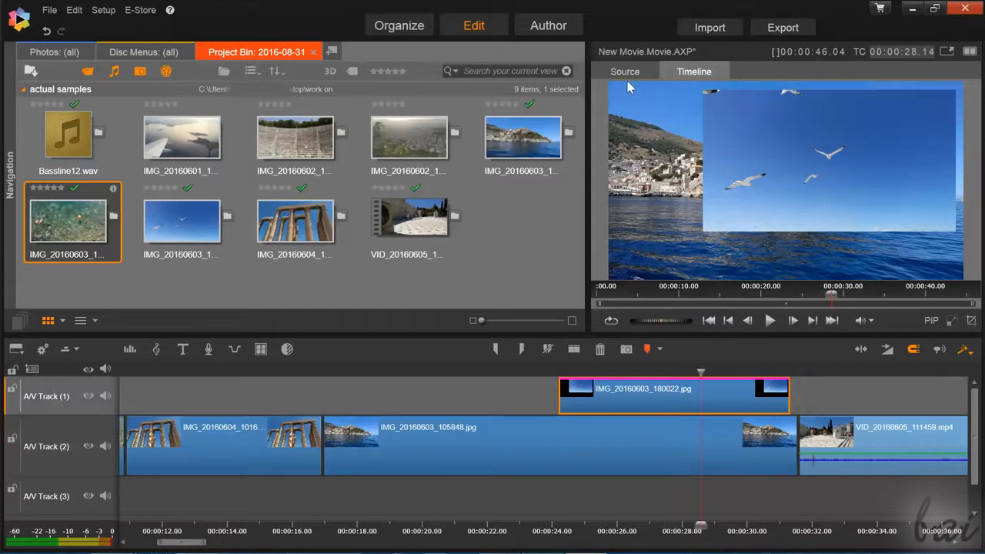
click(625, 71)
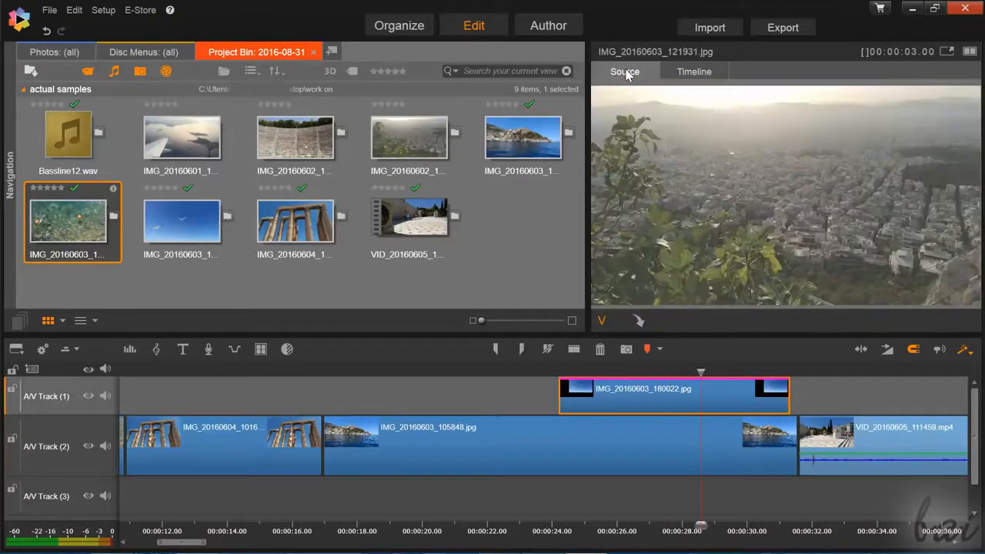
click(411, 202)
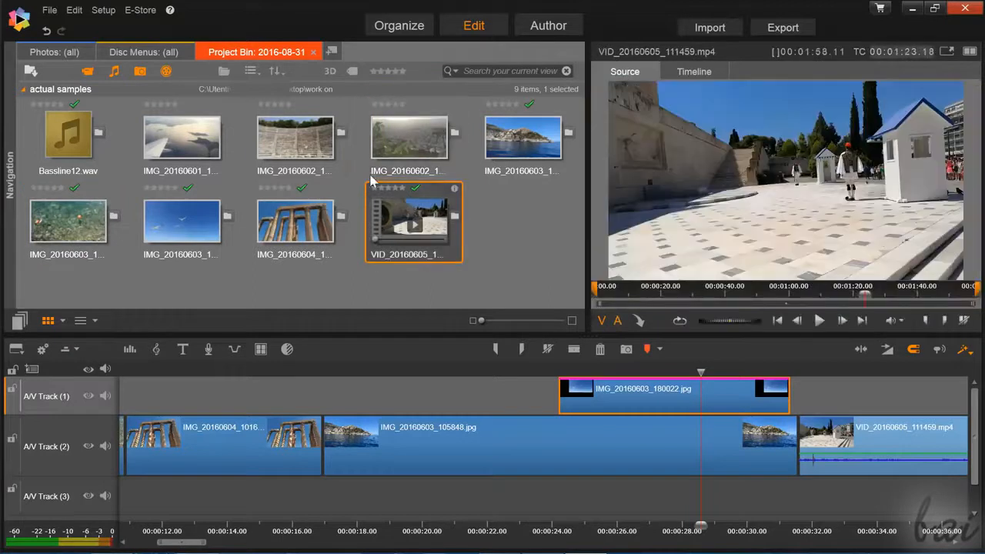
click(308, 142)
click(163, 136)
drag(363, 374, 668, 369)
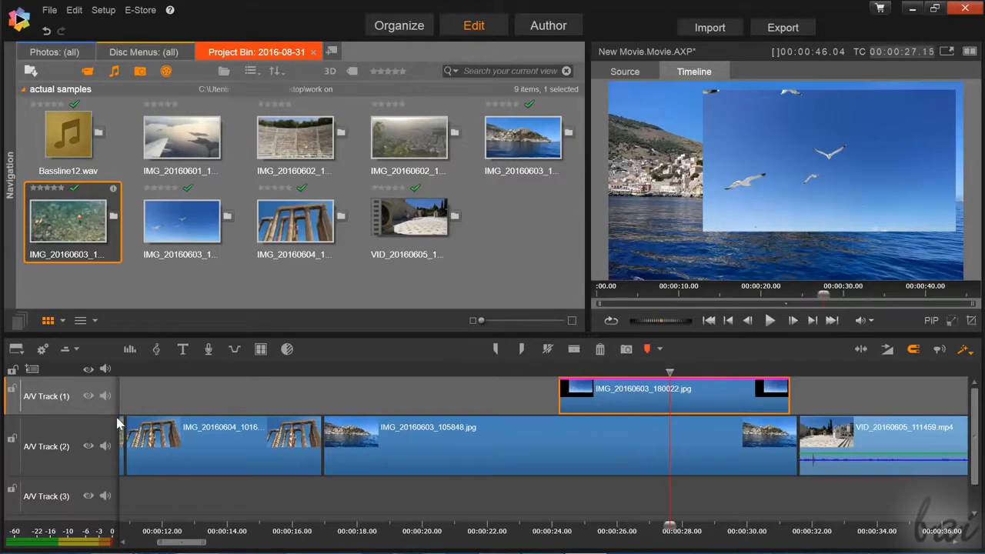
Step: Hide A/V Track (1), show it again and examine the overlapping coast and seagulls photos on the timeline
click(96, 432)
click(62, 406)
click(88, 396)
click(90, 396)
click(613, 436)
click(656, 393)
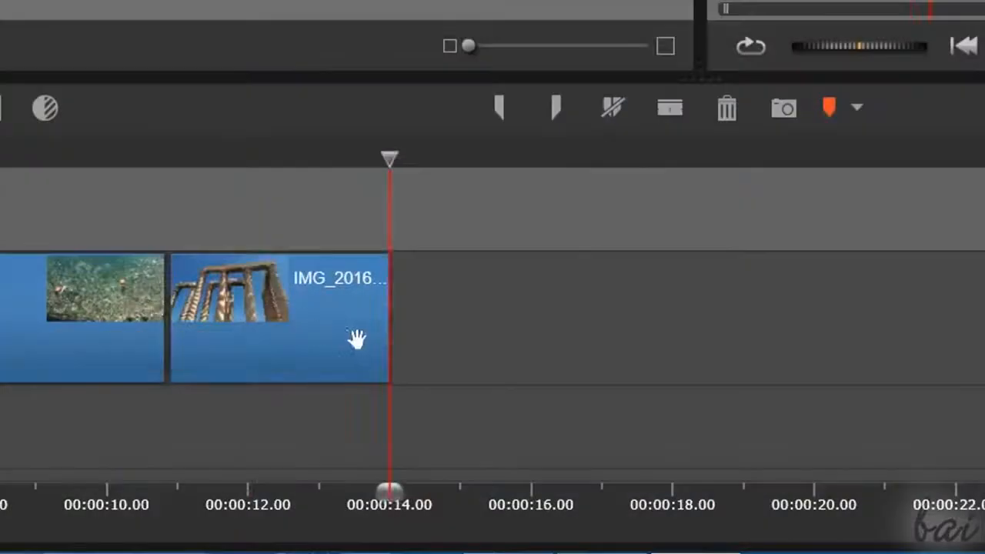
Step: Move the temple columns photo onto the track above at about 00:00:15, and the VID_20160605 video to about 00:00:24 on A/V Track (2)
drag(359, 336, 508, 222)
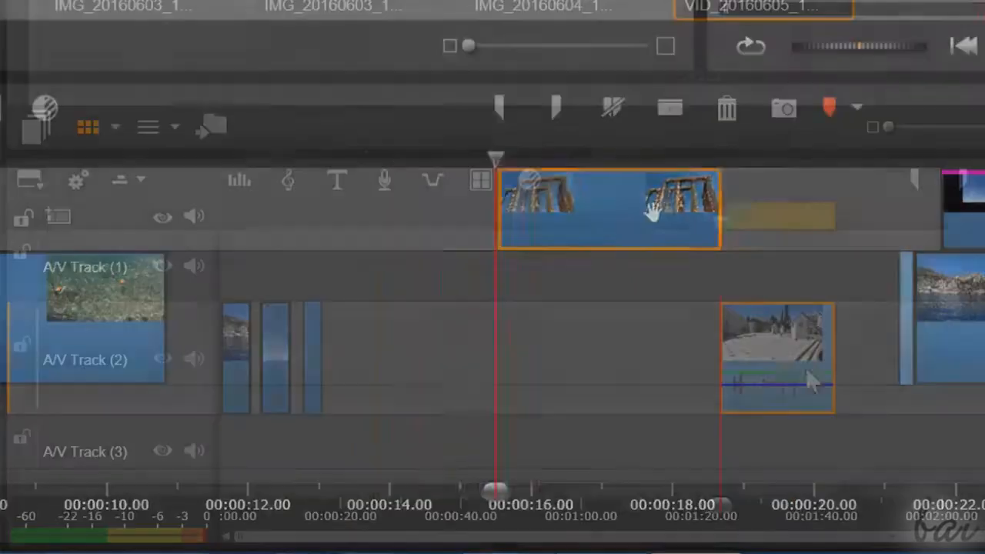
drag(813, 378, 451, 374)
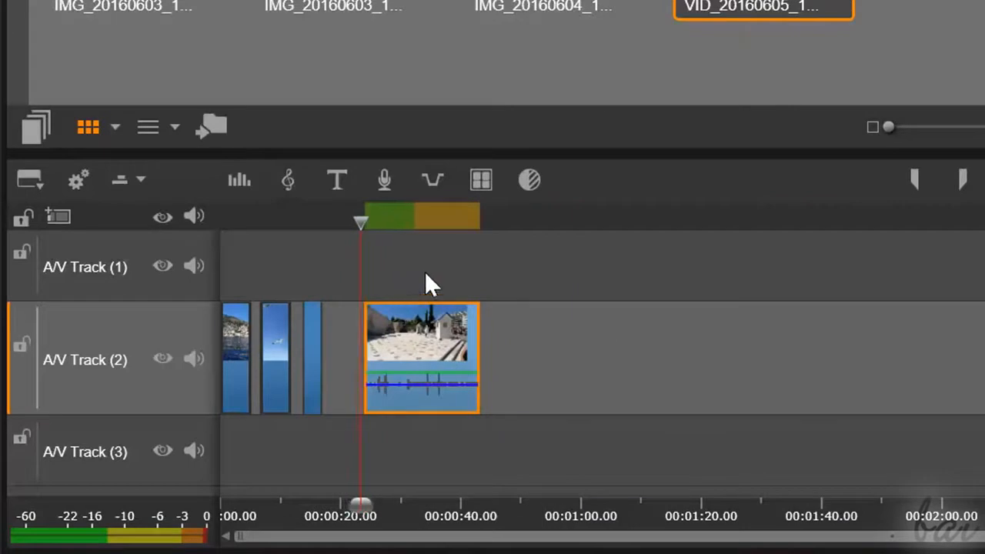
scroll(435, 269, up, 2)
scroll(434, 265, up, 1)
drag(576, 539, 496, 539)
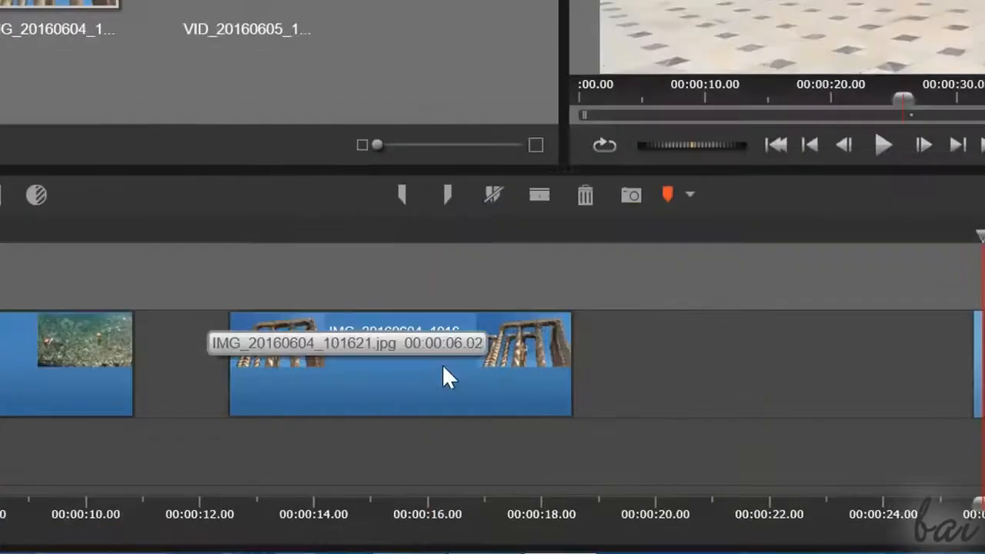
Step: Adjust the end of IMG_20160604_101621.jpg on the timeline by trimming its duration
click(443, 377)
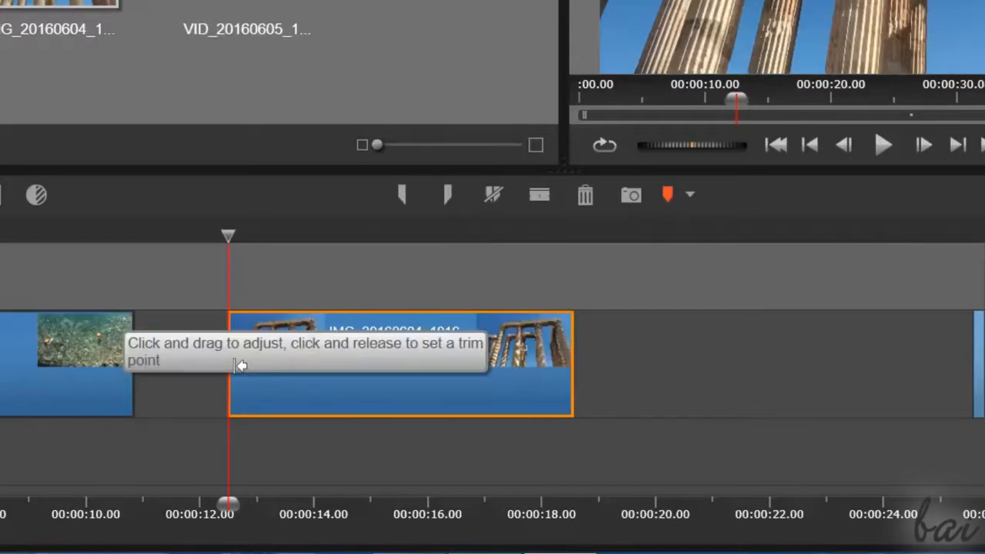
drag(551, 358, 546, 387)
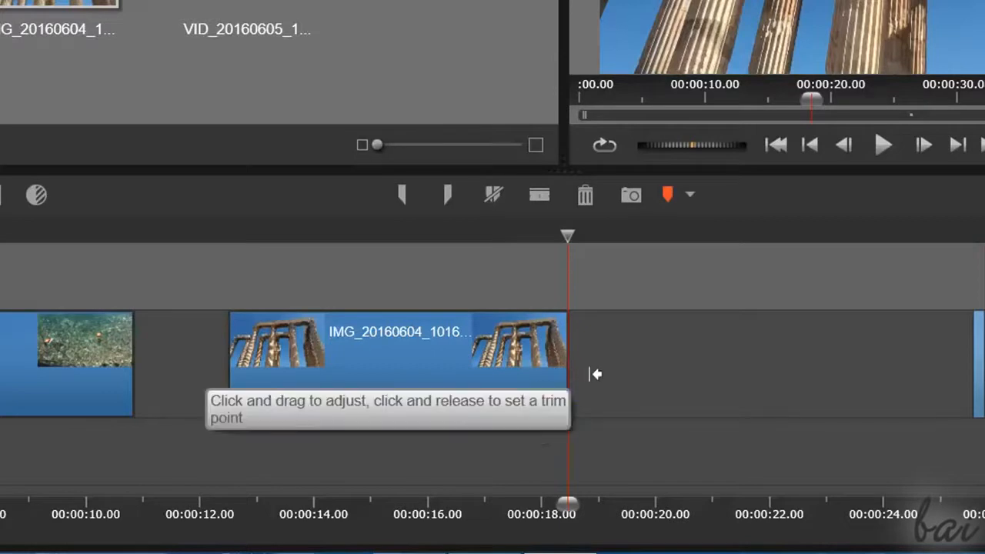
drag(615, 380, 584, 388)
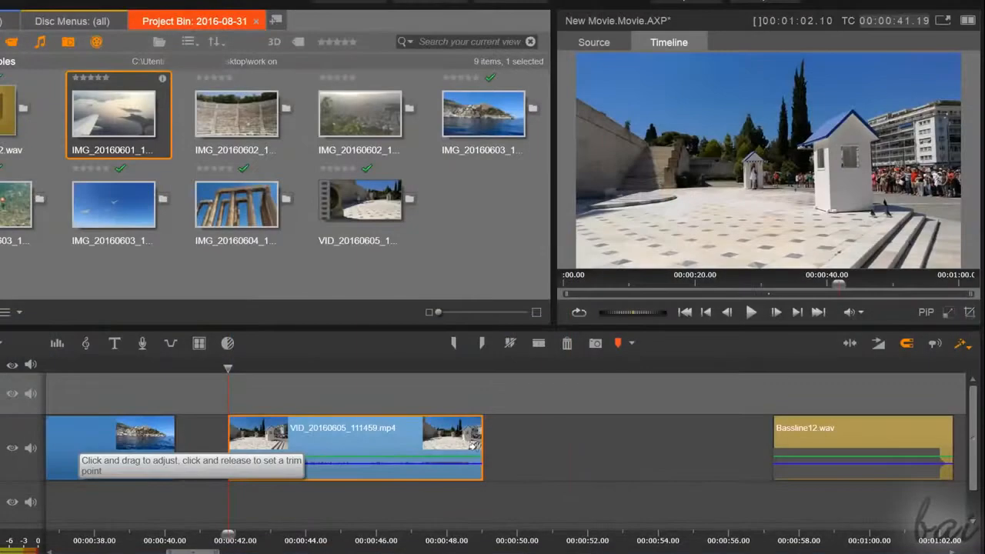
Step: Extend the end of VID_20160605_111459.mp4 to about 00:00:52, play the extended part, and shorten the clip back to about 00:00:49
drag(503, 449, 598, 450)
click(750, 312)
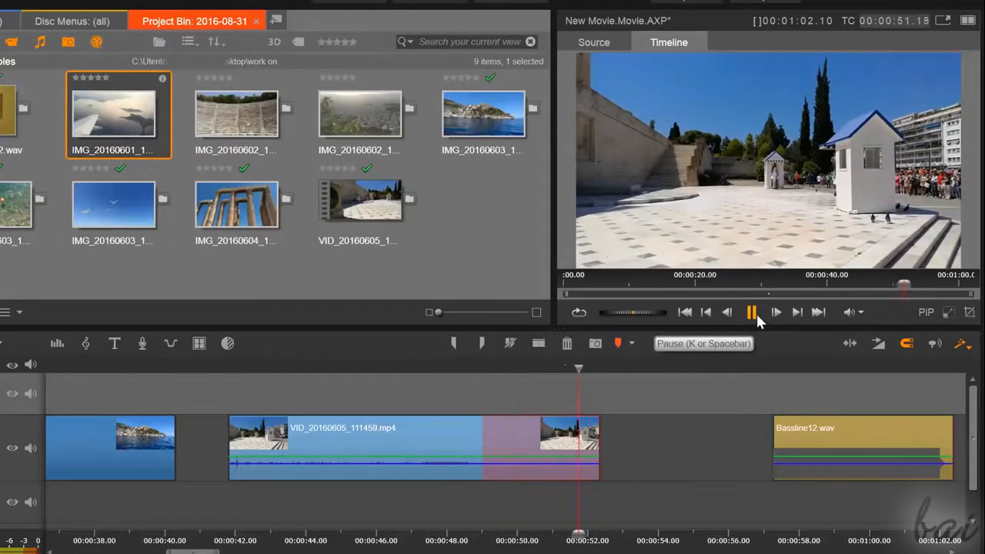
click(752, 312)
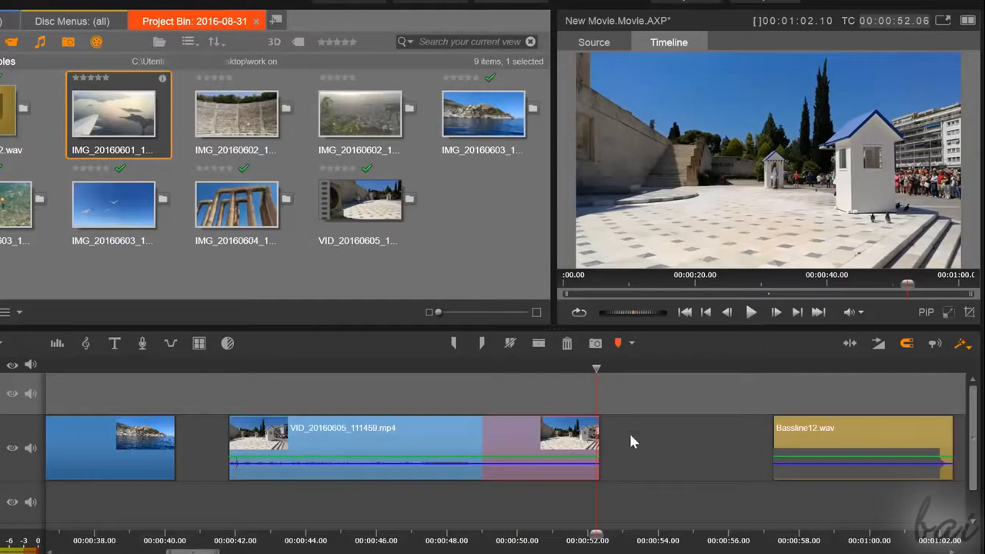
drag(604, 437, 483, 436)
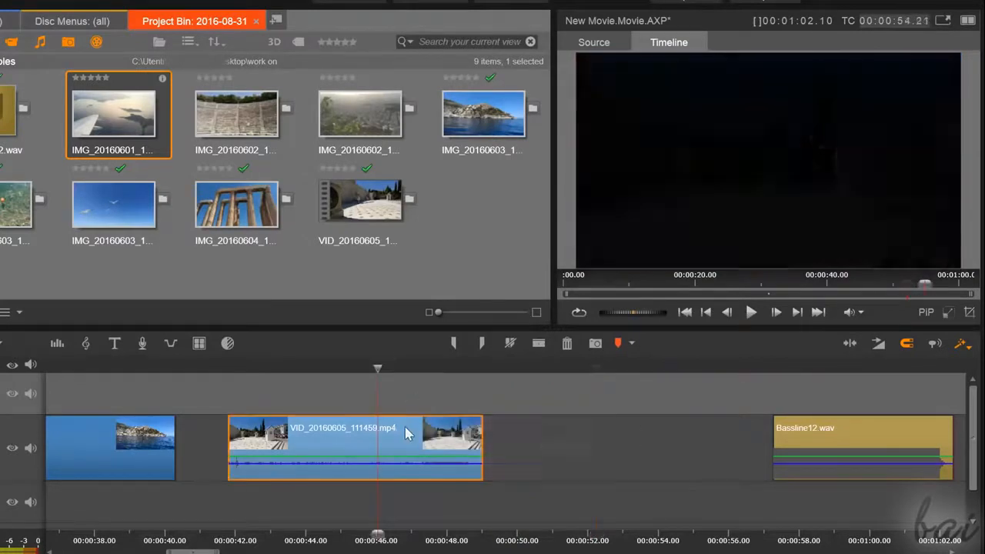
Step: Try deleting VID_20160605_111459.mp4 from the timeline, and undo the last timeline edits
right_click(265, 423)
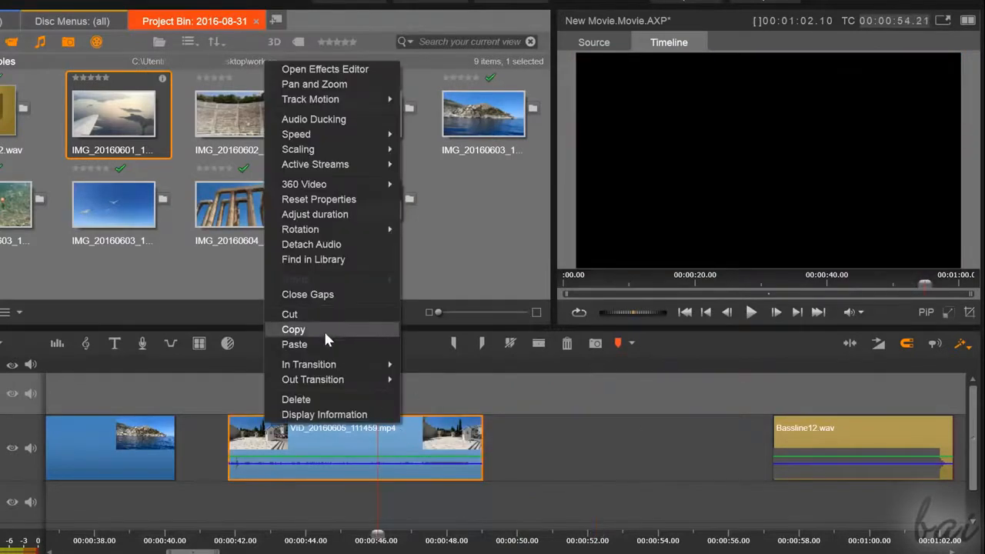
click(296, 399)
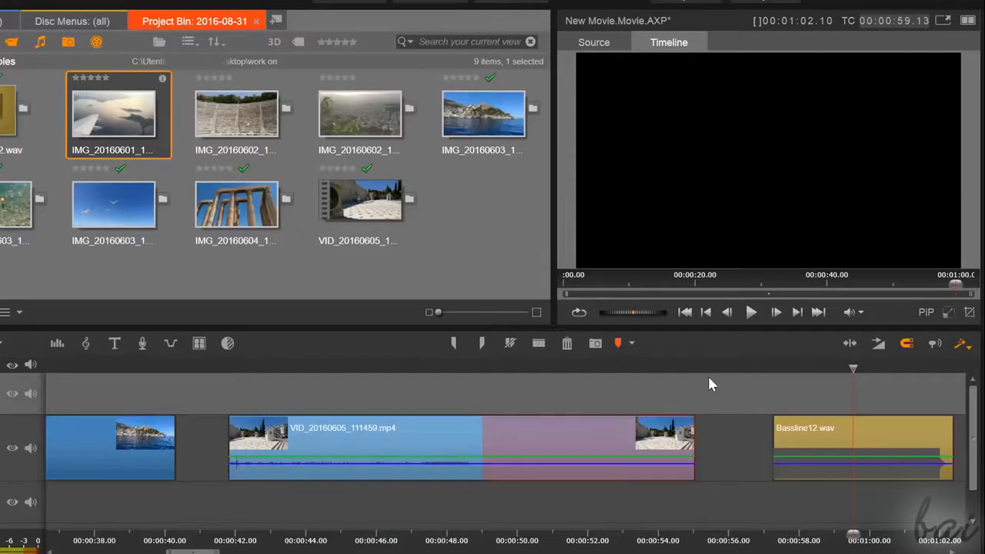
key(ctrl+z)
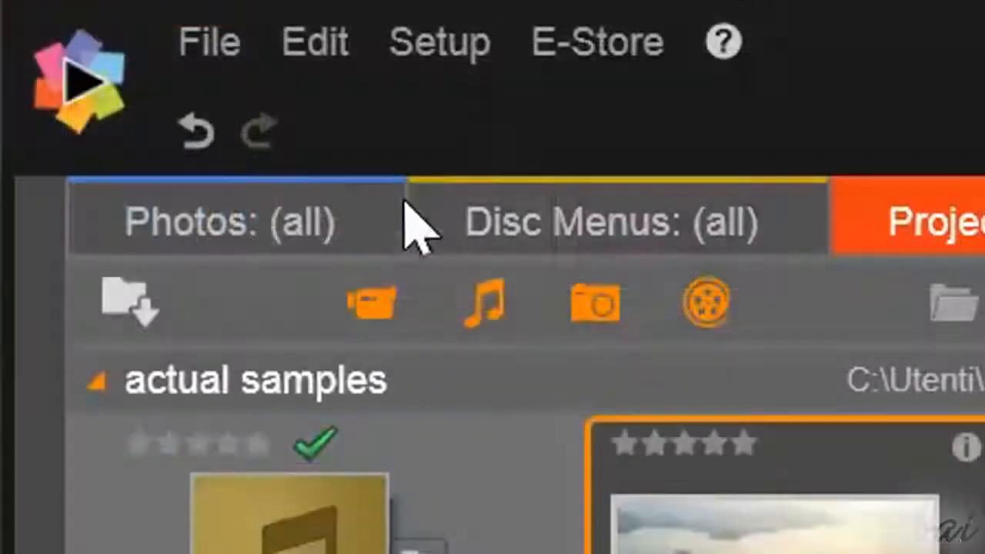
click(207, 140)
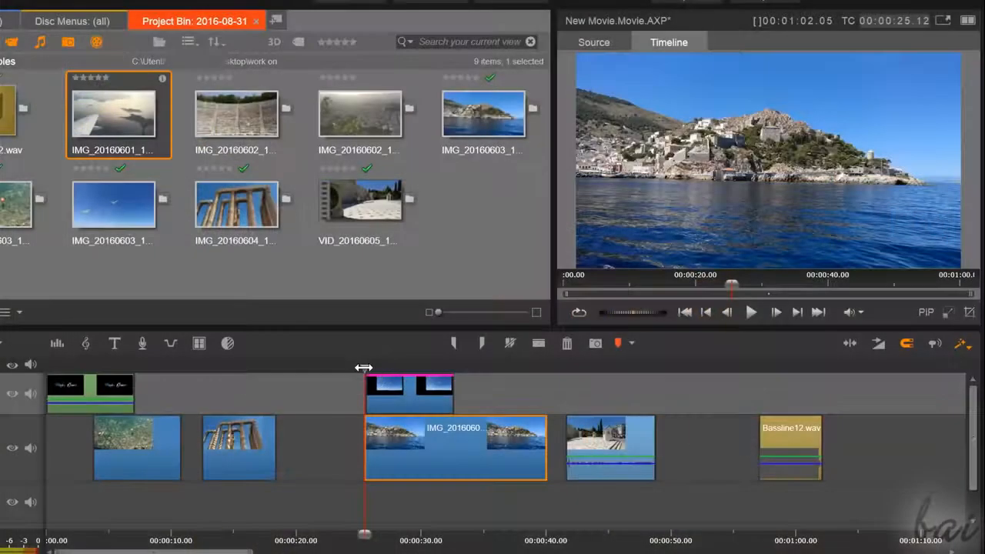
Step: Split the rocky coast photo on A/V Track (2) at 00:00:34.12 and undo the split, two times in a row
drag(363, 367, 476, 369)
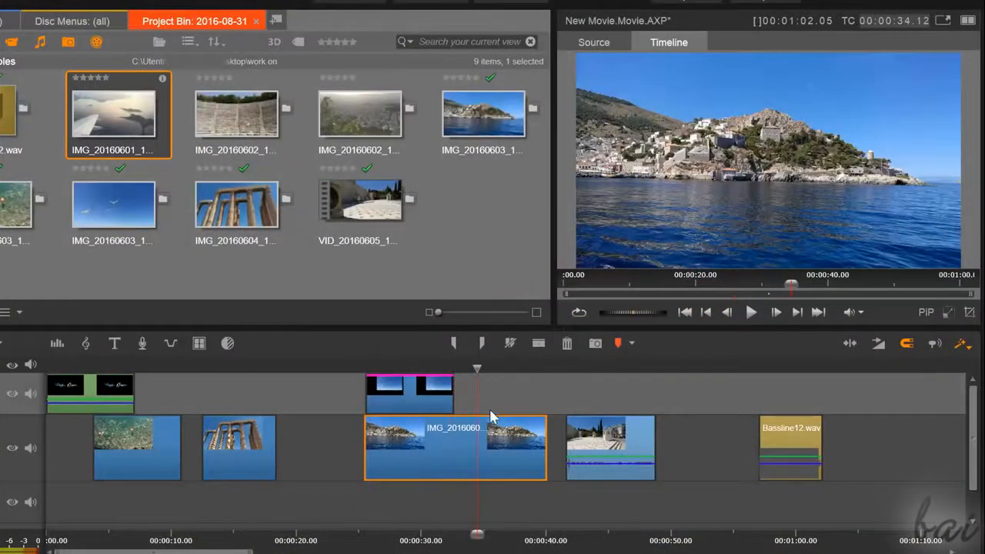
key(s)
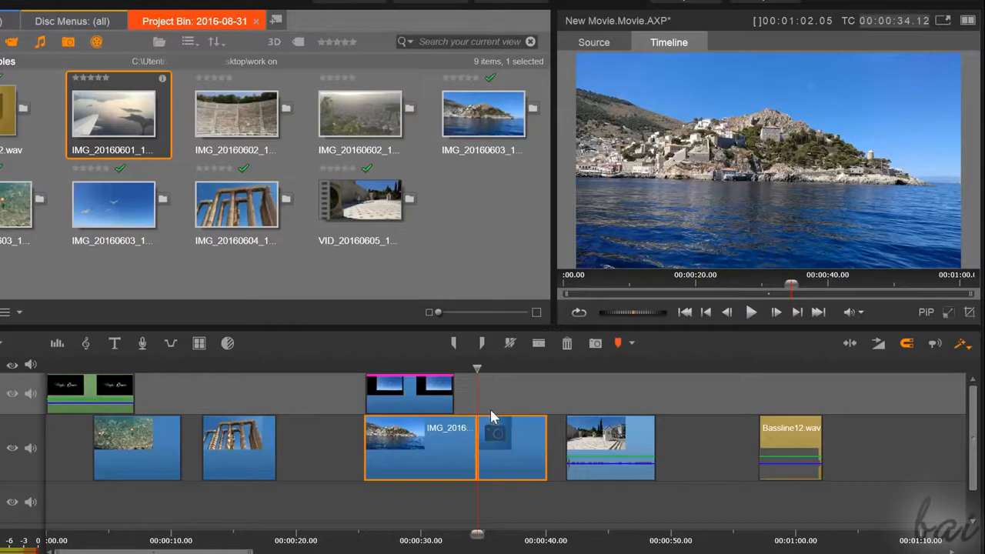
key(ctrl+z)
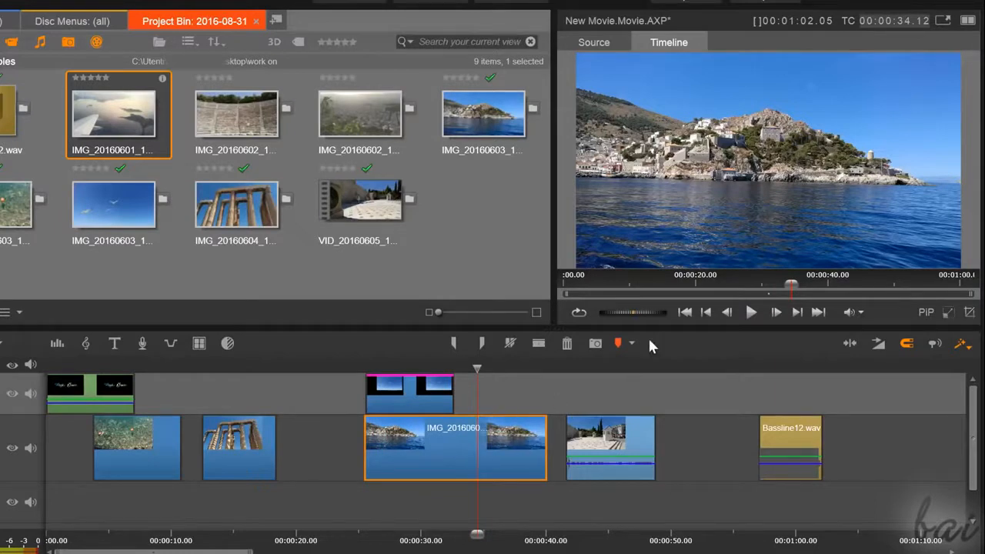
click(540, 343)
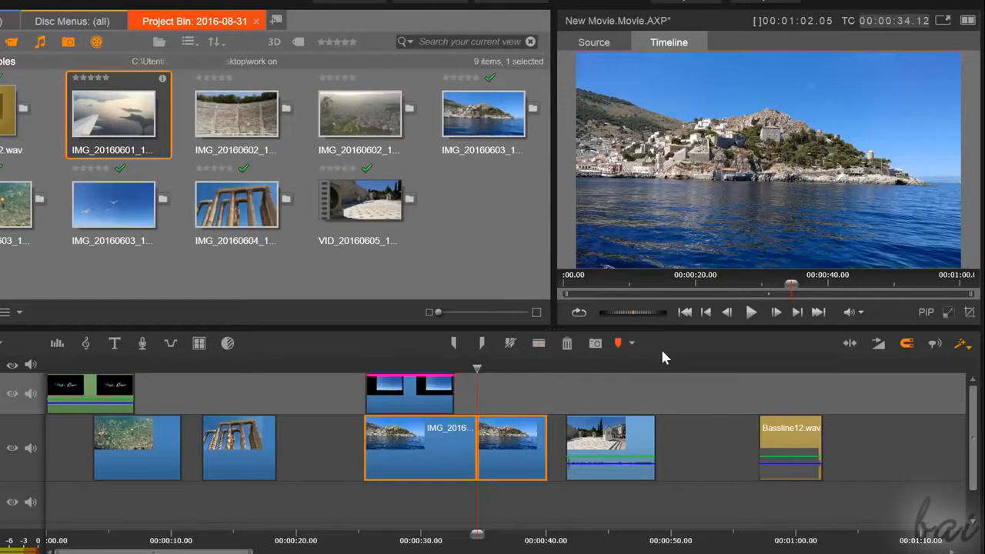
key(ctrl+z)
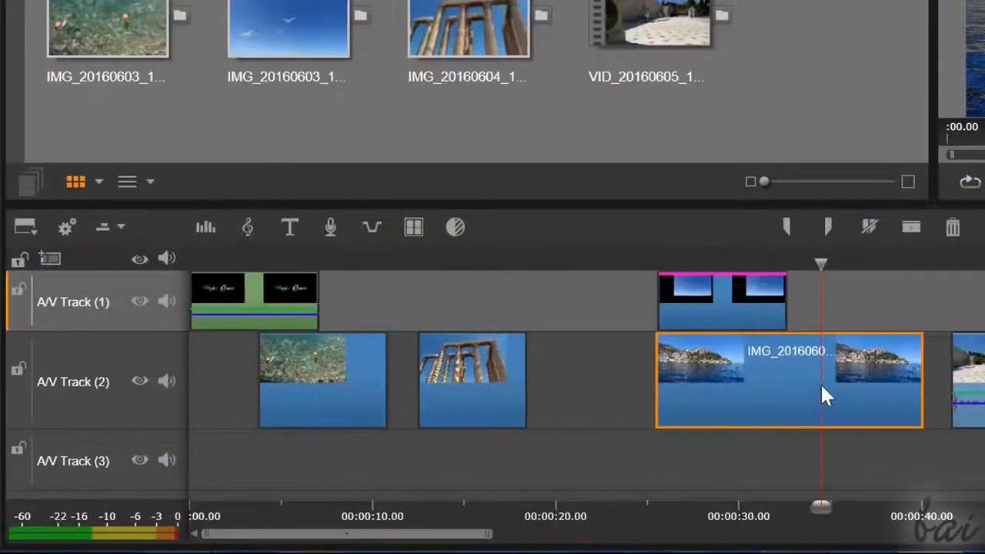
Step: Examine the timeline at closer and wider time scales, and place the playhead at about 00:00:09
scroll(822, 369, up, 3)
scroll(830, 377, up, 4)
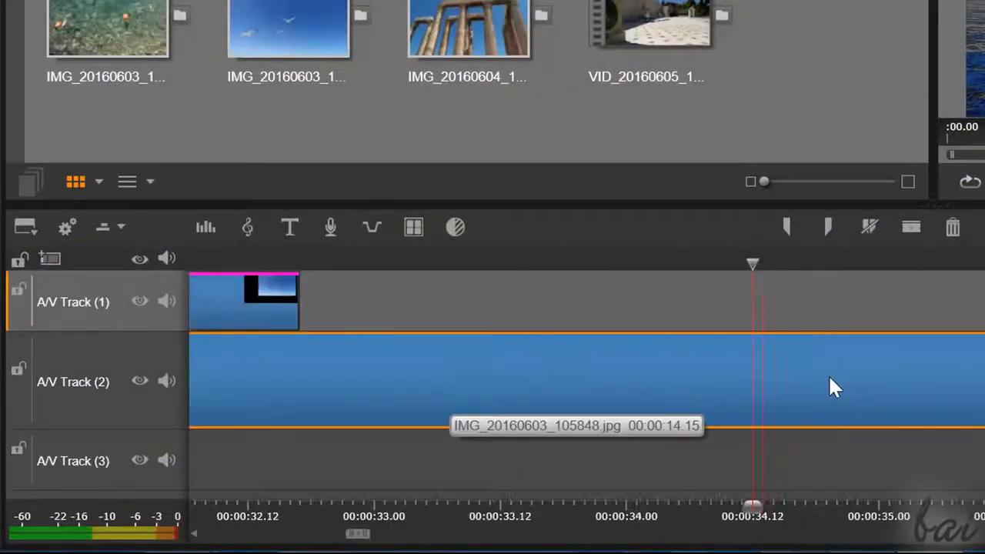
scroll(805, 392, down, 5)
scroll(803, 387, down, 2)
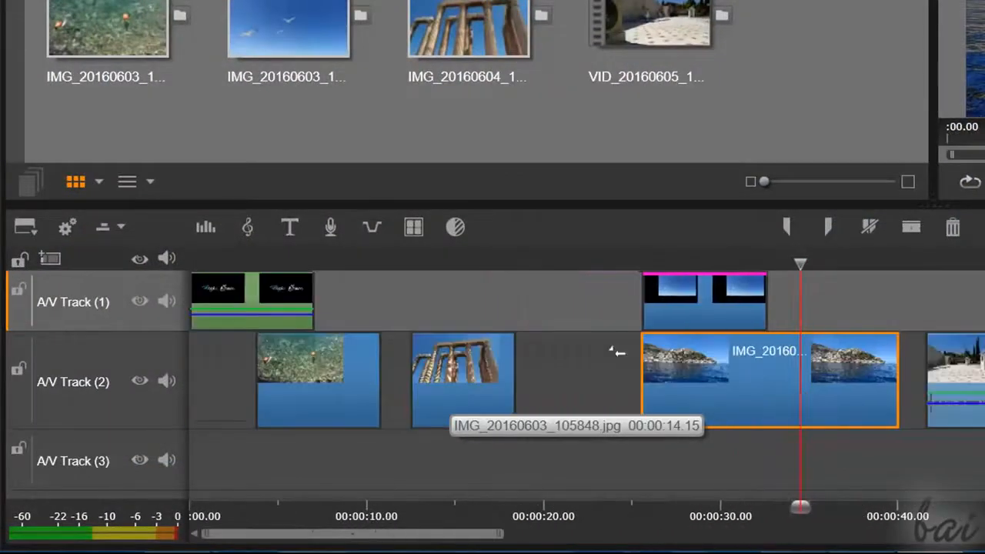
click(343, 255)
scroll(364, 345, up, 1)
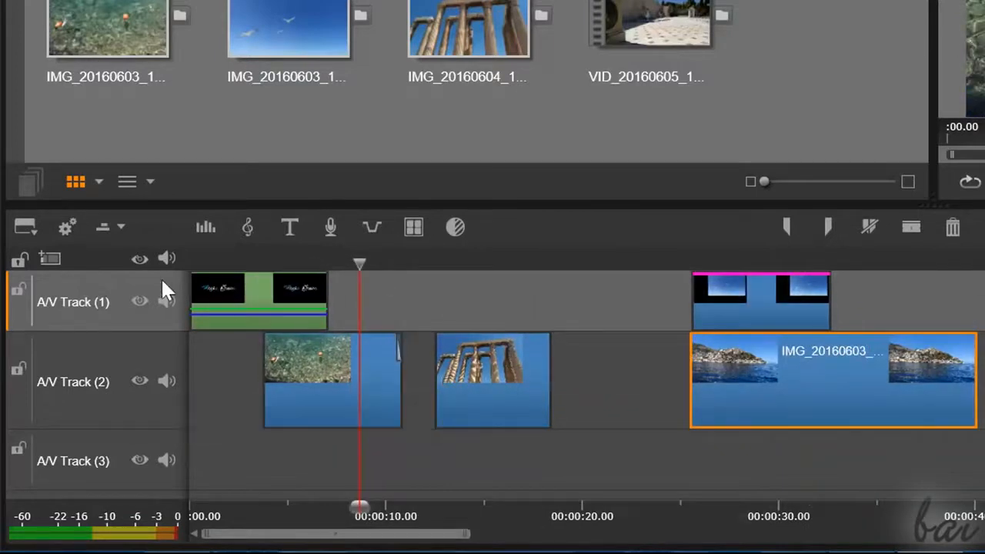
Step: Look through the timeline's track headers and add a new A/V track
click(102, 350)
scroll(104, 465, down, 1)
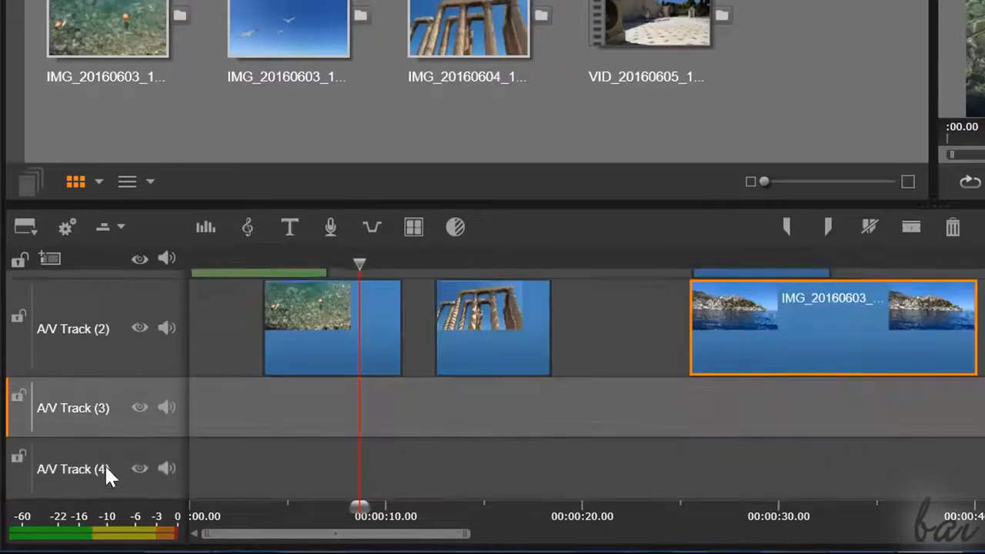
scroll(104, 465, up, 1)
click(75, 280)
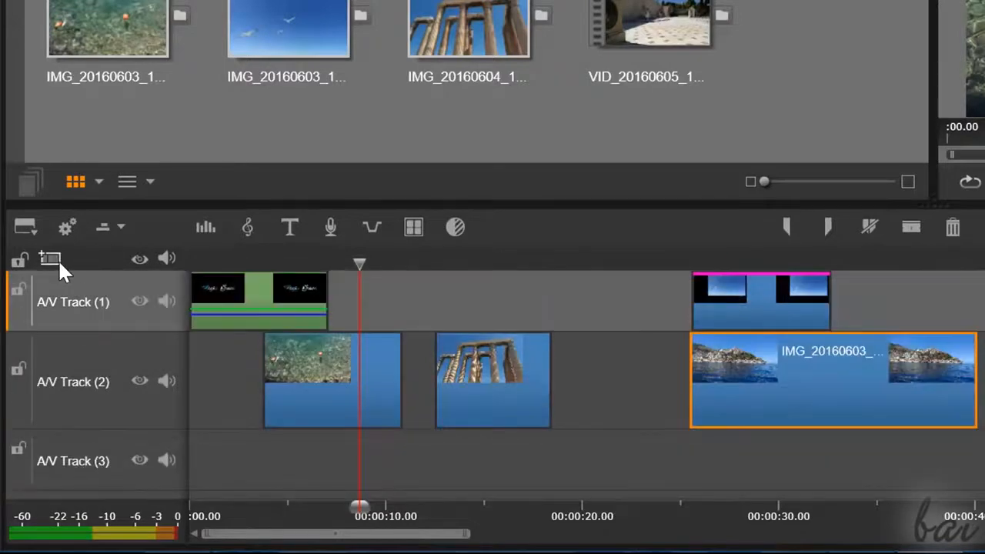
click(51, 258)
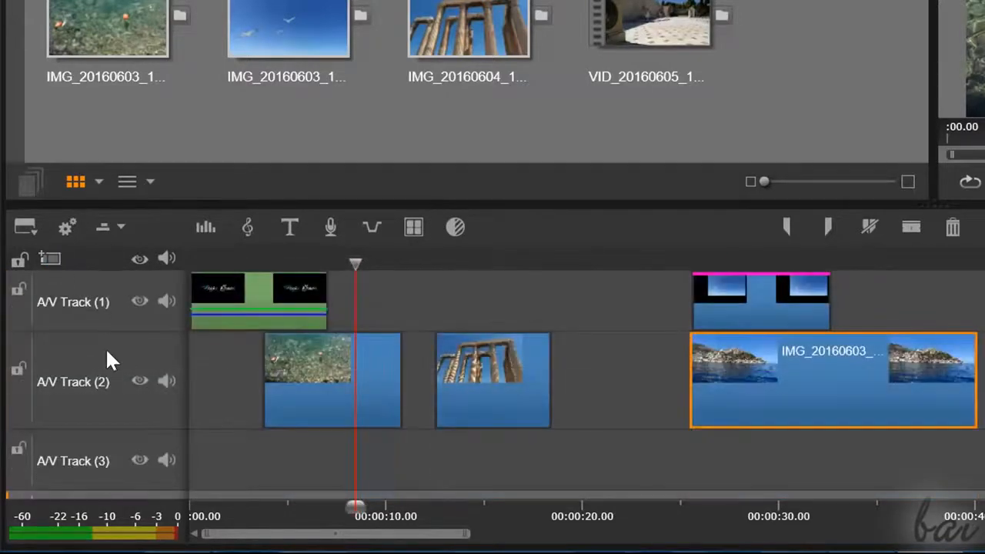
Step: Try deleting A/V Track (2) with its clips, and undo the deletion
click(107, 355)
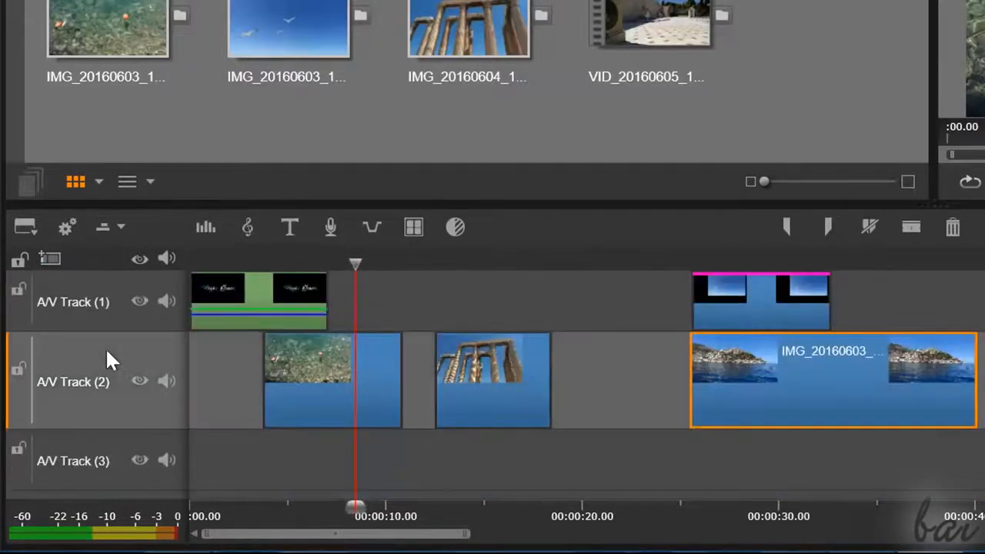
right_click(120, 359)
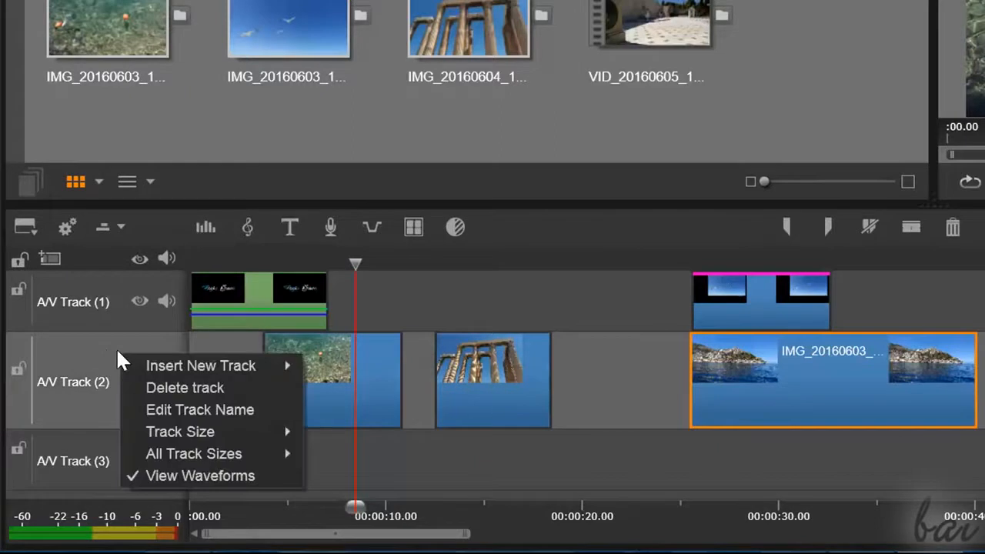
click(153, 388)
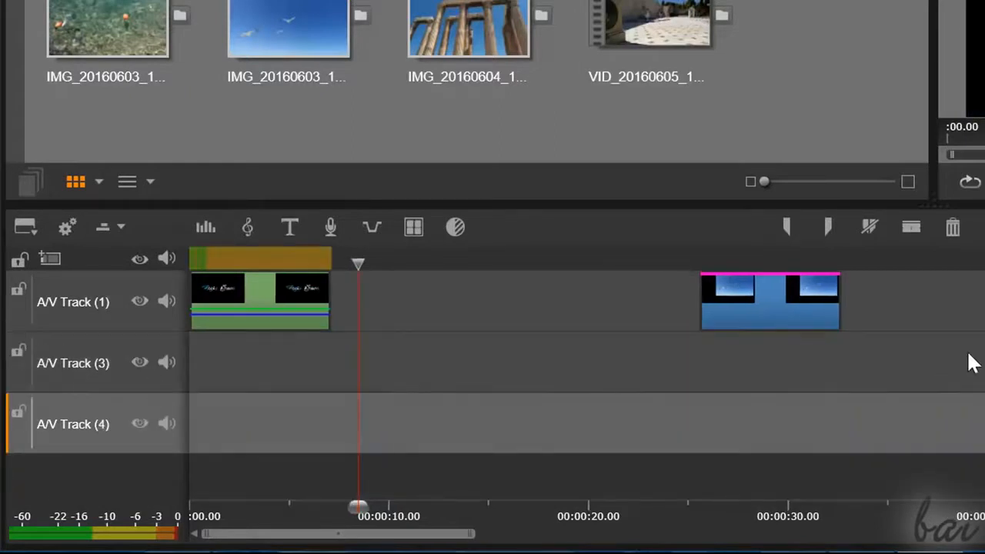
key(ctrl+z)
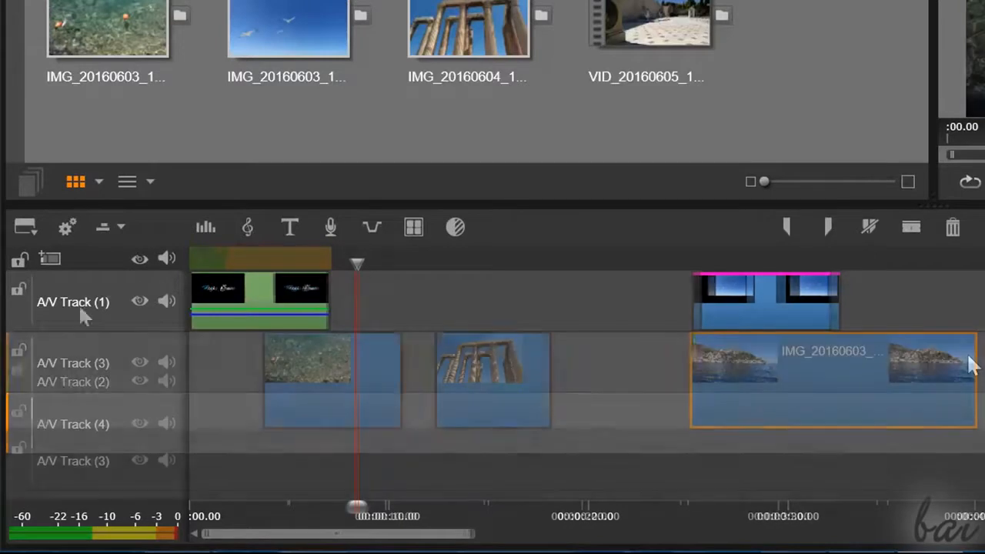
Step: Rename A/V Track (1) as Title and PIP and A/V Track (2) as Main Video
double_click(80, 299)
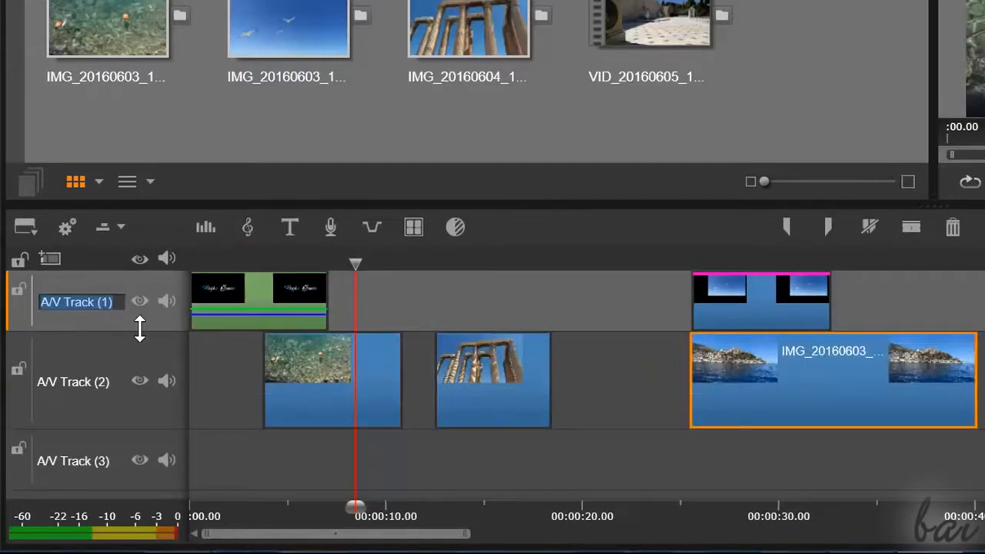
text(Y)
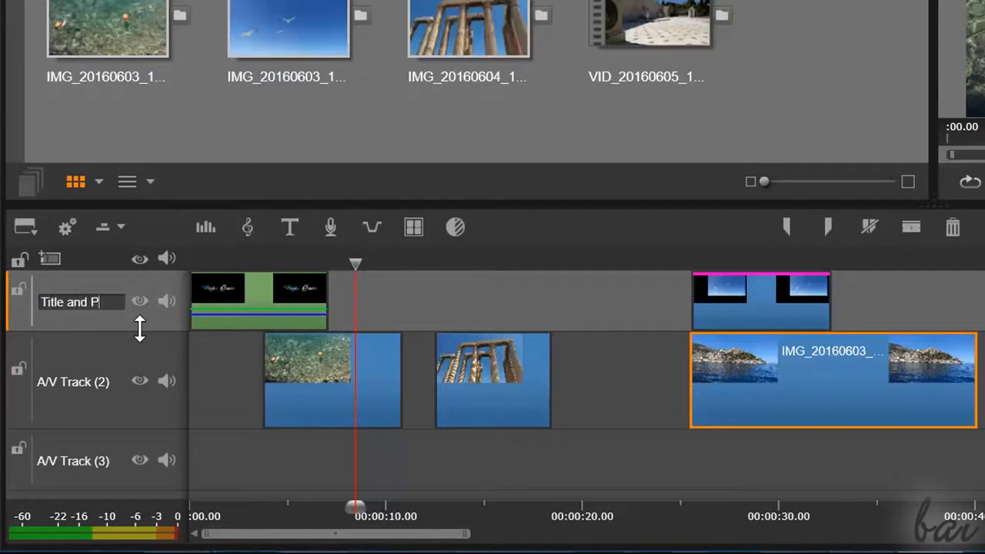
click(115, 392)
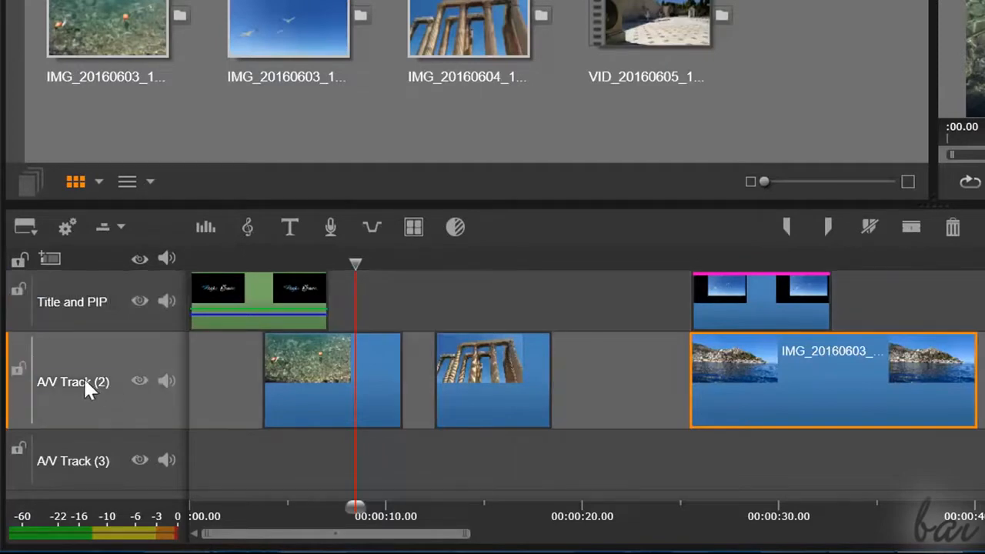
double_click(85, 381)
text(Main Video)
key(Return)
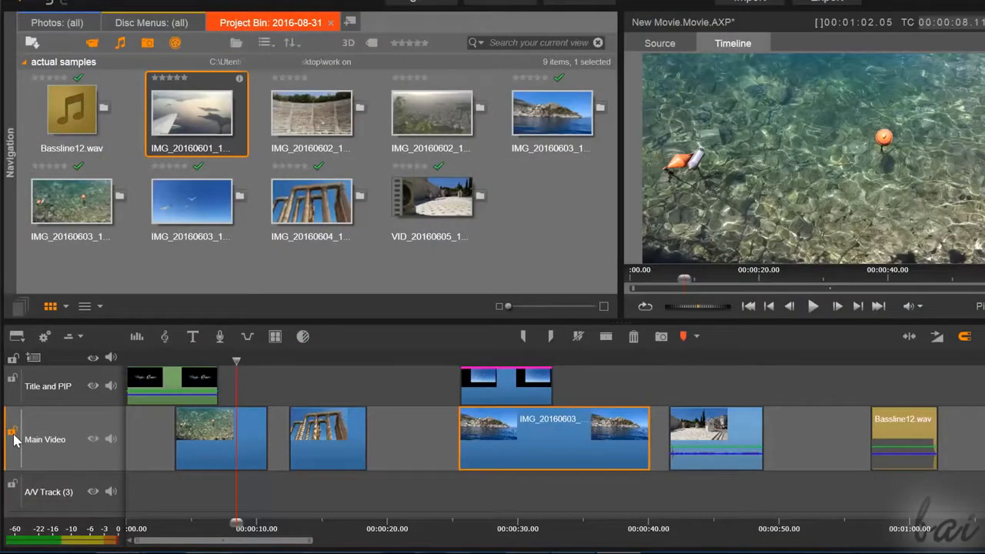
Step: Toggle the Main Video track's lock, and hide the track's video while playing the timeline before showing it again
click(13, 434)
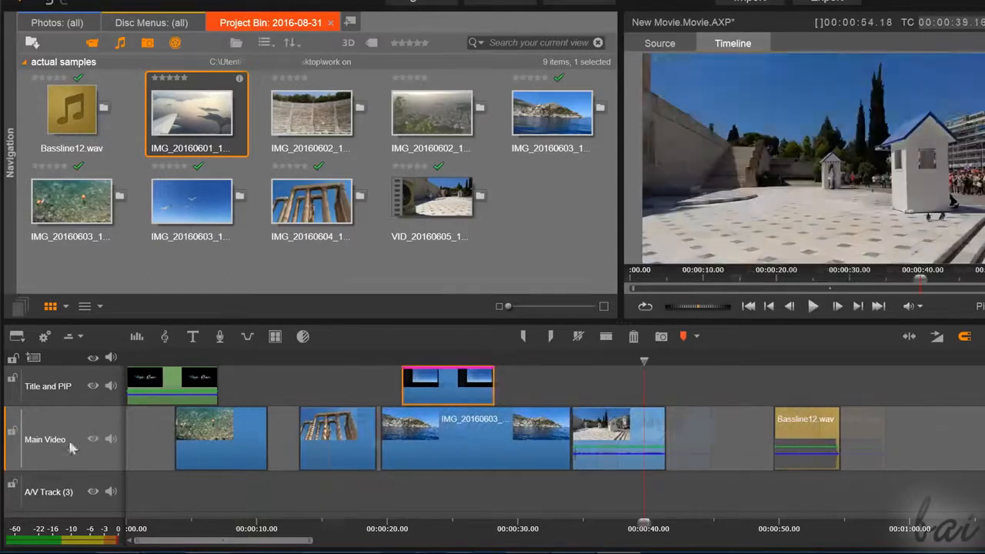
click(94, 440)
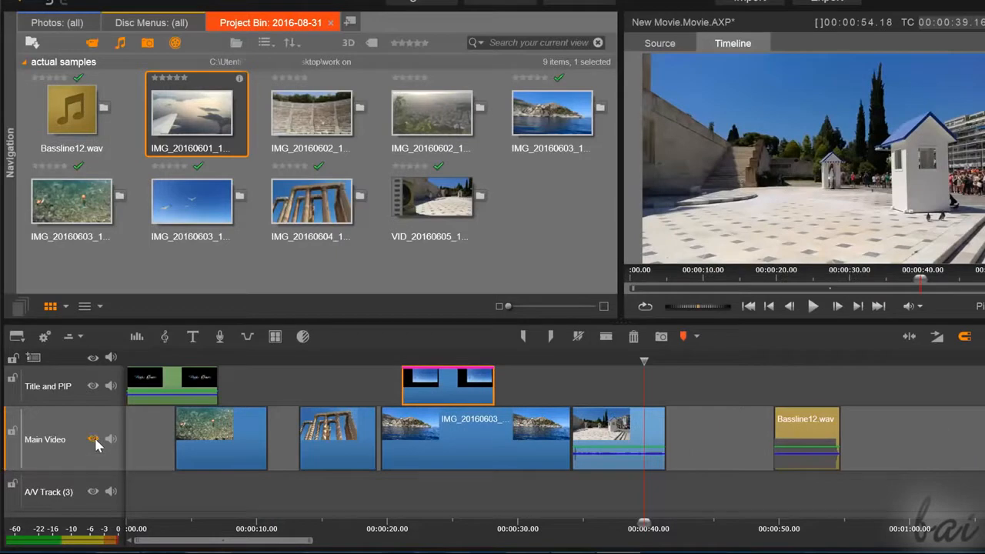
click(793, 306)
click(814, 307)
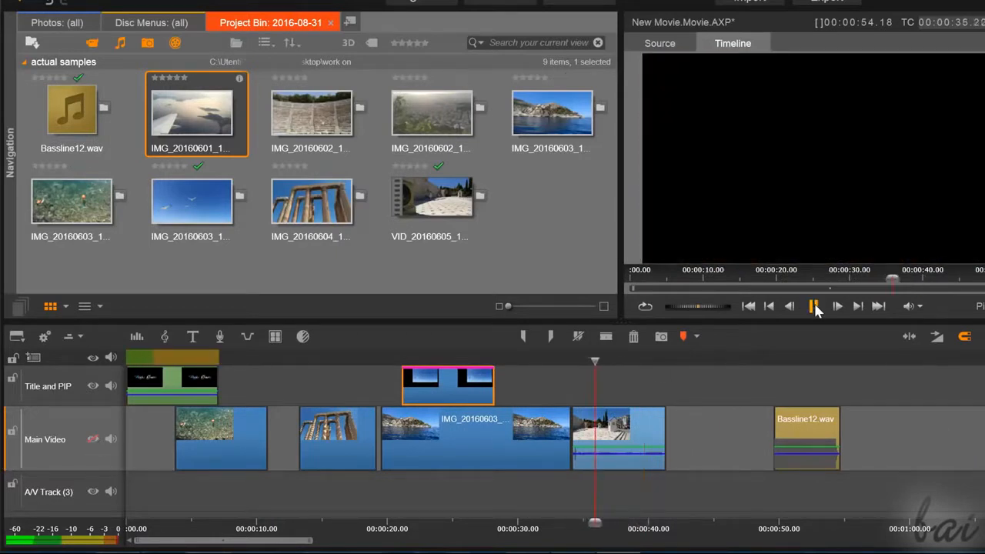
click(93, 439)
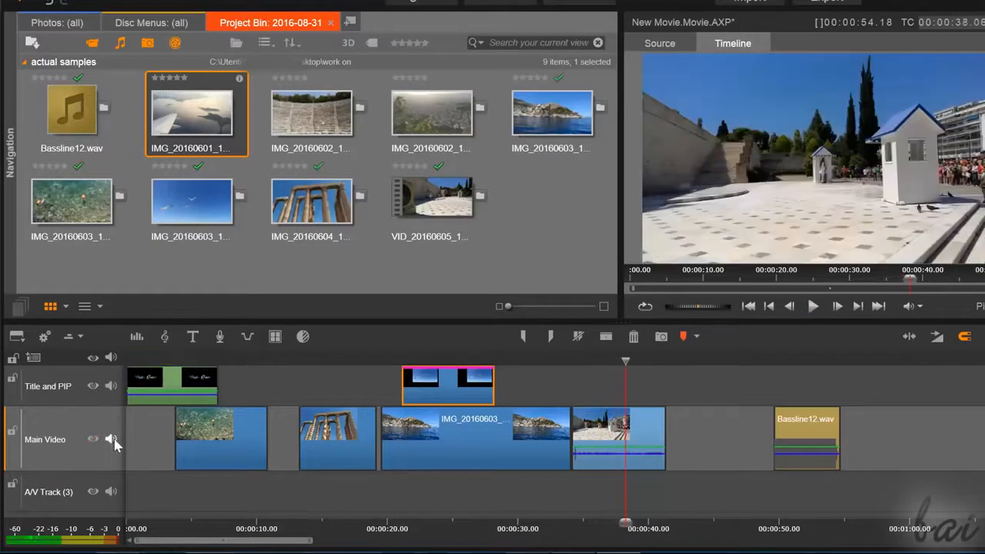
Step: Mute the Main Video track and play the timeline to check the muted sound
click(113, 442)
click(814, 308)
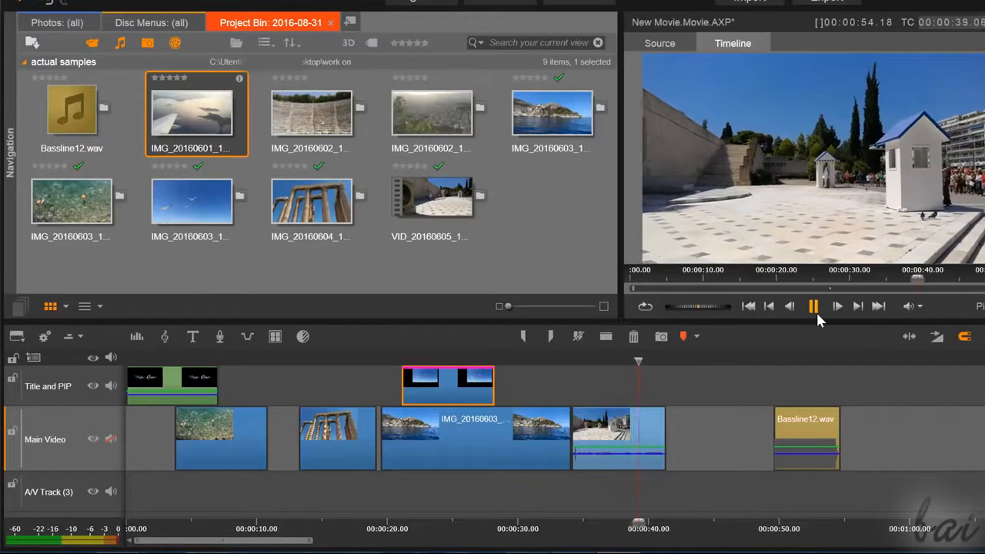
click(817, 314)
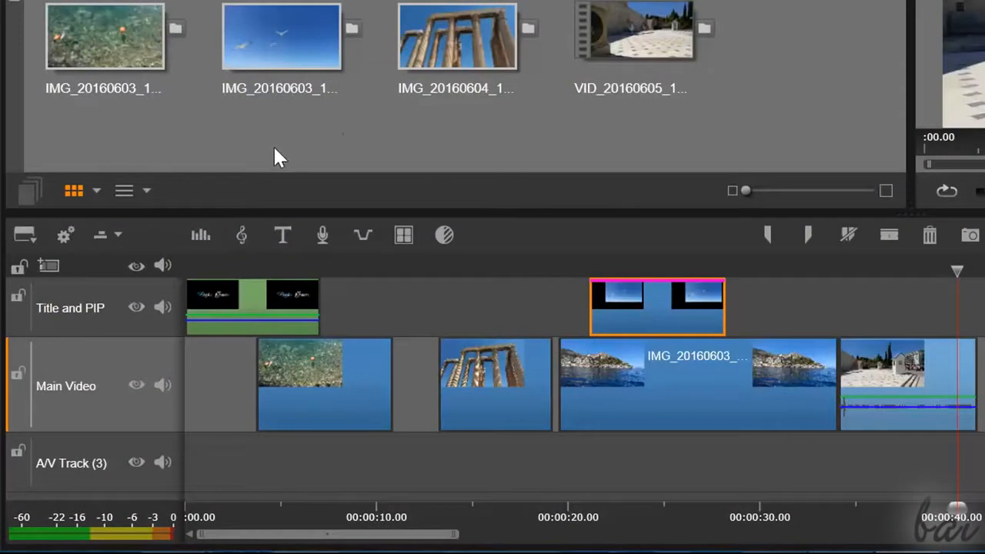
Step: In the audio mixer, try the Main Video track volume at 12 and lower, and set the Bassline12.wav clip volume to 1
click(207, 236)
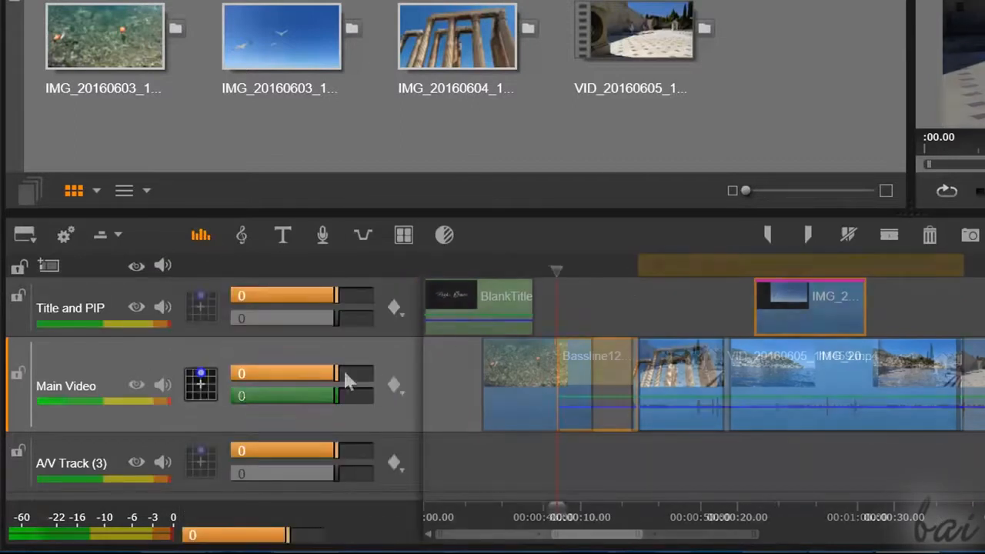
drag(351, 380, 387, 380)
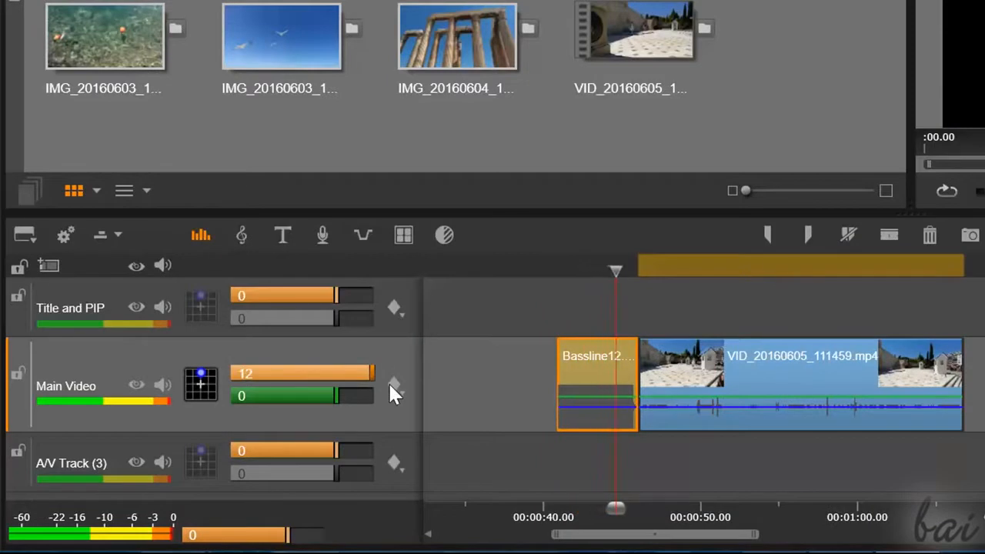
drag(319, 377, 242, 377)
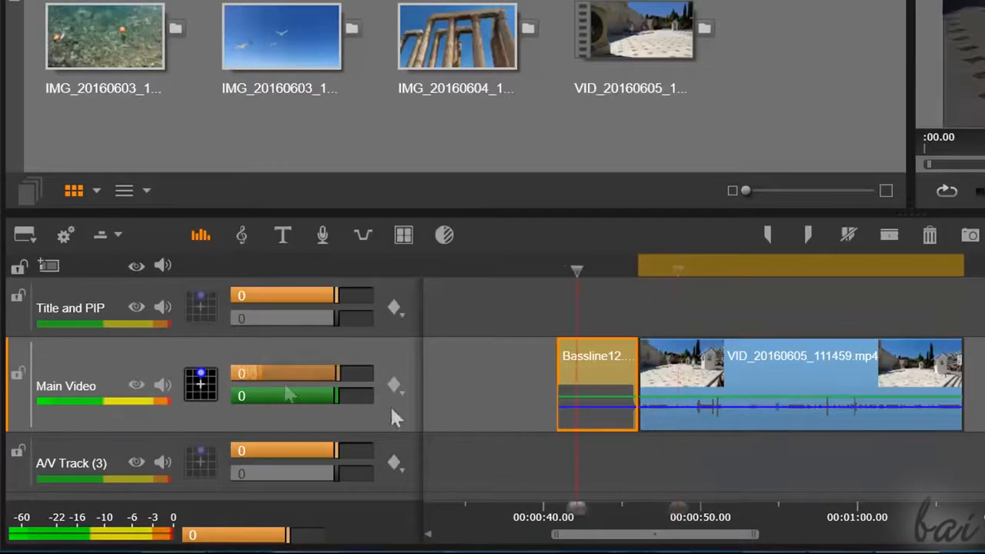
drag(329, 396, 254, 396)
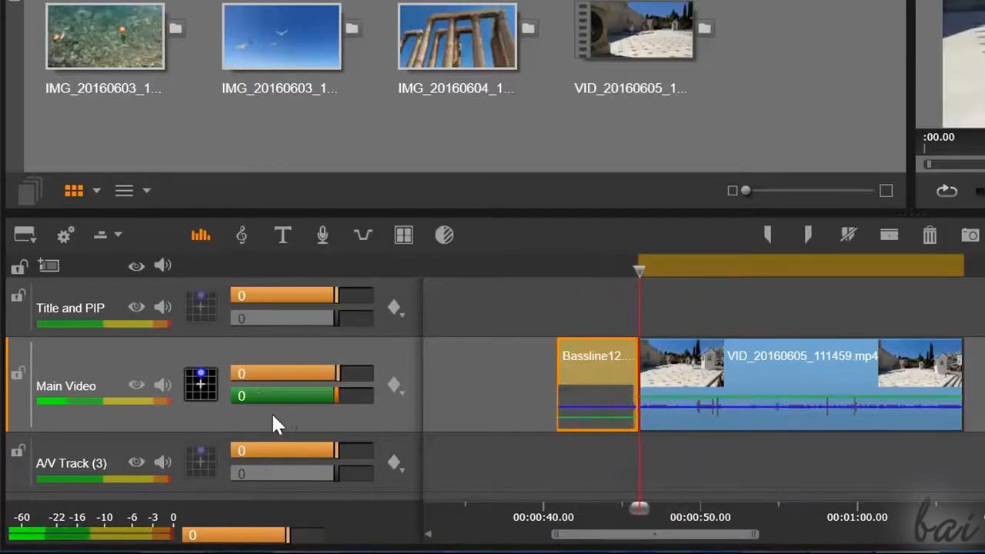
drag(378, 395, 389, 396)
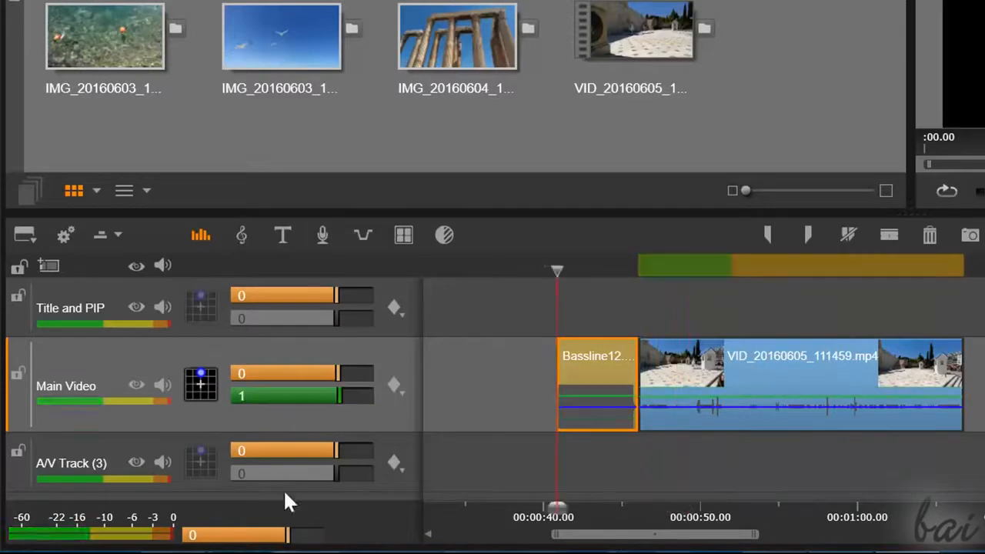
Step: Try the movie's master volume at 12, and return it to 0
drag(287, 533, 323, 534)
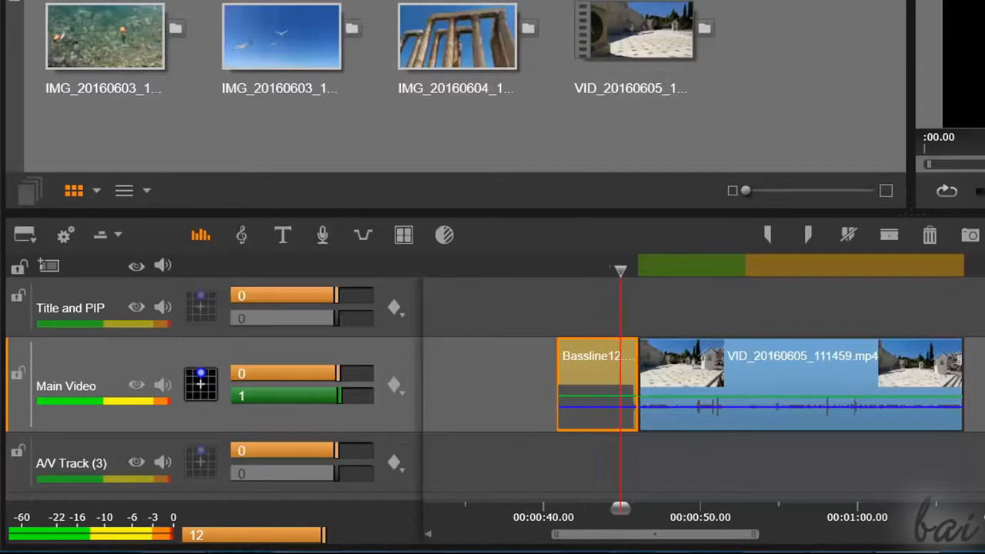
drag(321, 534, 286, 542)
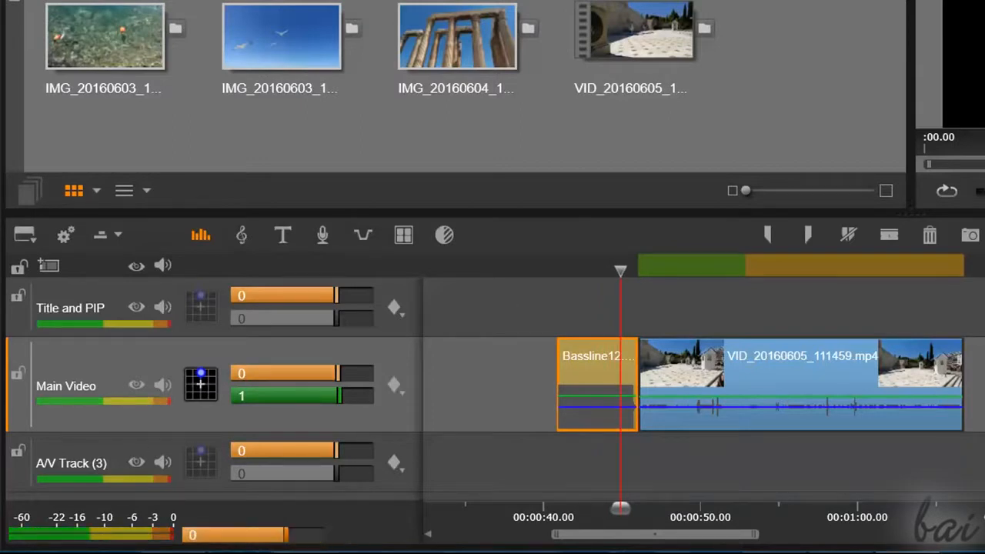
mouse_move(286, 533)
mouse_down()
mouse_move(219, 535)
mouse_move(289, 541)
mouse_up()
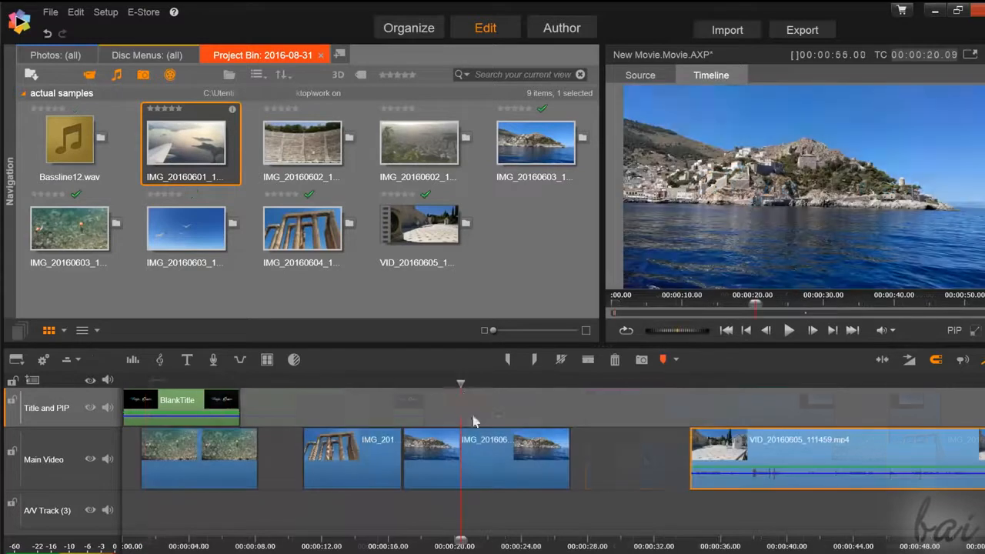
Step: Create a blank title at about 00:00:19 over the rocky coast photo, with the text Greece
mouse_move(459, 383)
mouse_down()
mouse_move(440, 383)
mouse_move(544, 384)
mouse_move(441, 384)
mouse_up()
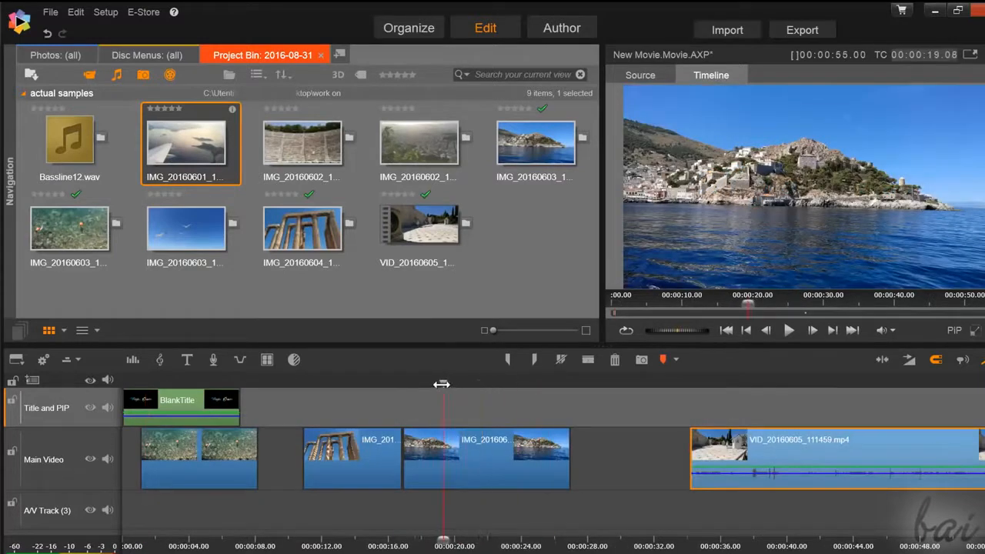
click(187, 360)
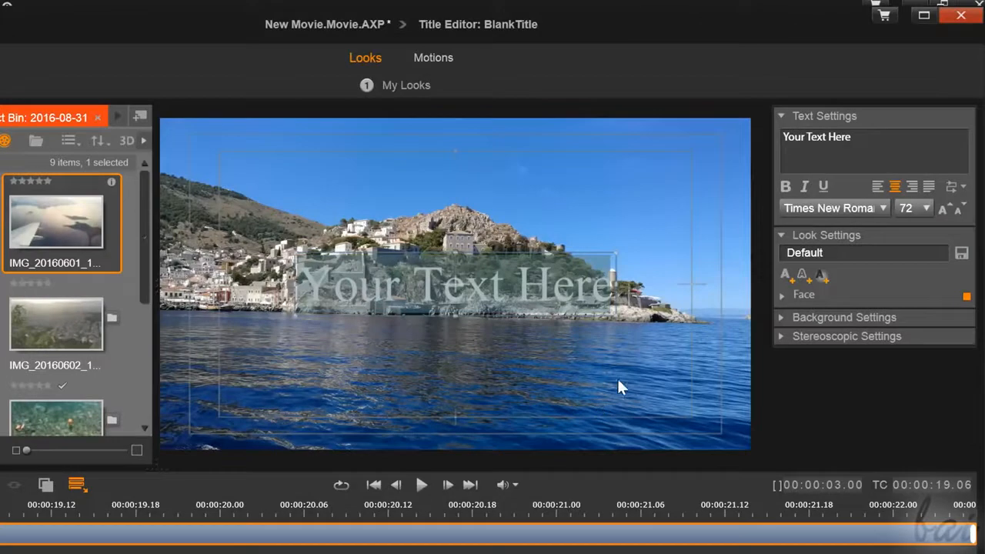
text(Greece)
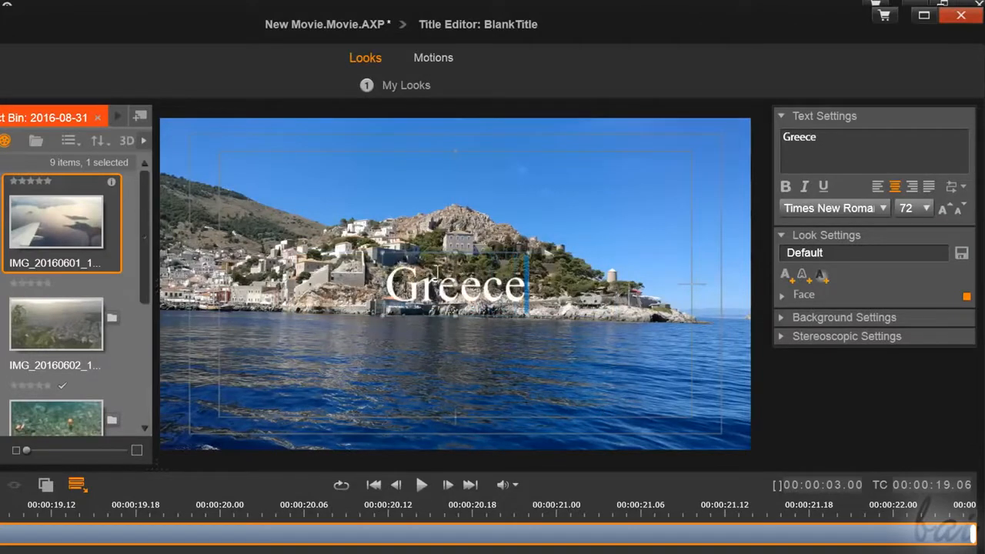
Step: Move the Greece text into the sky in the upper right part of the frame
double_click(437, 271)
drag(506, 246, 654, 156)
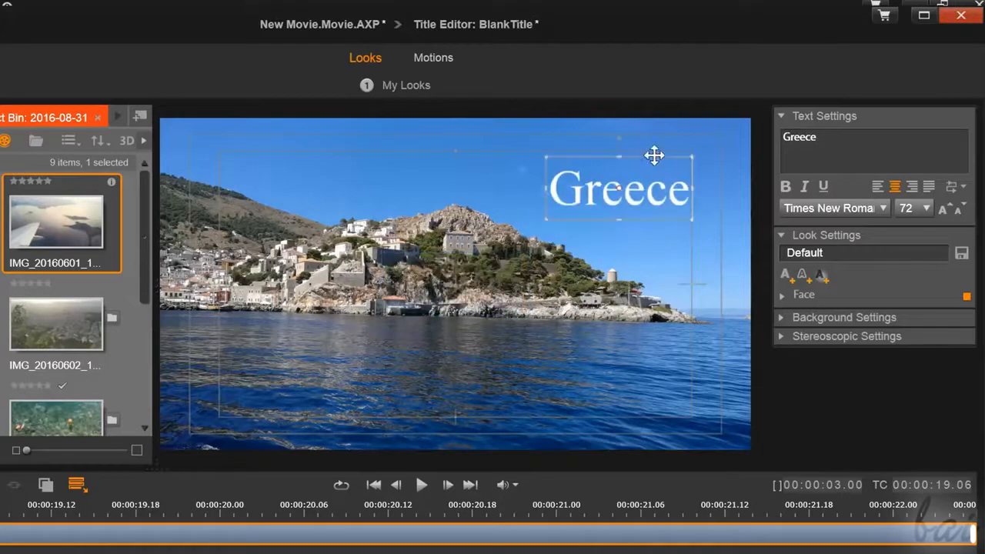
drag(594, 155, 568, 155)
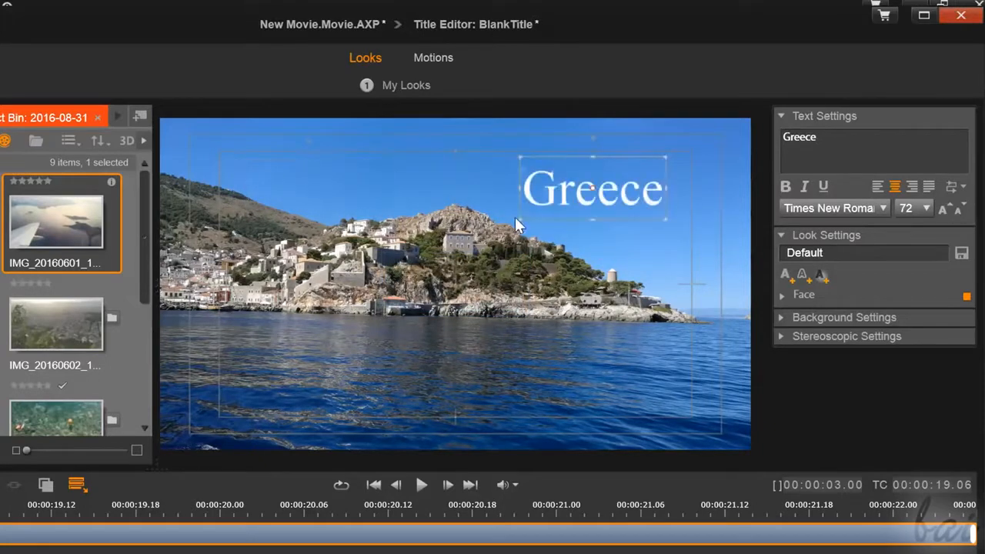
Step: Try resizing and rotating the Greece text, and undo the change
drag(382, 265, 510, 216)
drag(596, 137, 523, 190)
key(ctrl+z)
Step: Try bold, italic and underline on the Greece text, switching each style off again
click(662, 190)
click(785, 187)
click(785, 187)
click(806, 190)
click(806, 190)
click(818, 186)
click(818, 186)
Step: Set the Greece text's font to AR DELANEY and add a shadow to its look
click(839, 202)
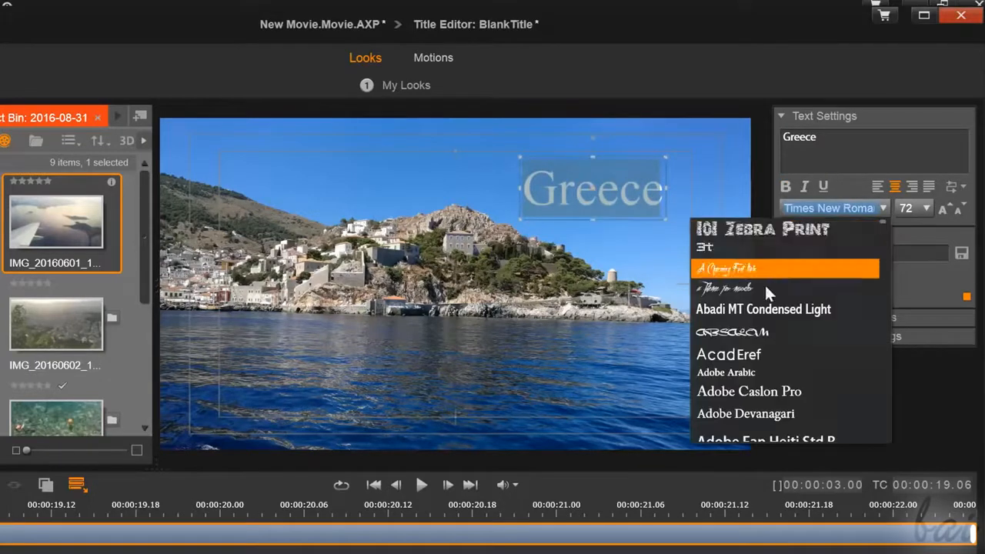
click(829, 270)
click(827, 277)
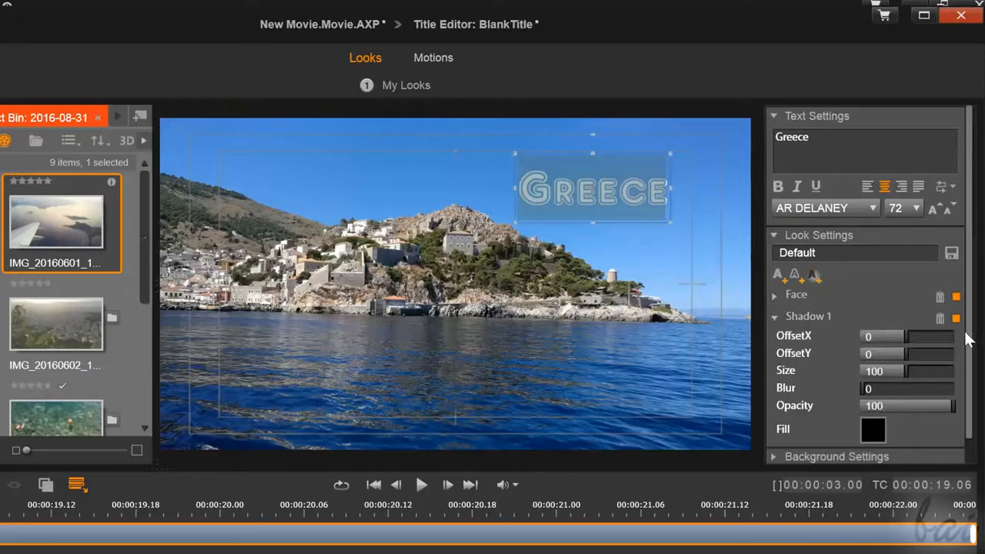
Step: Set the Greece shadow's offset to X 1.4 and Y -4.2 with a blur of 18.9, and apply the finished title to the movie
mouse_move(905, 352)
mouse_down()
mouse_move(897, 334)
mouse_move(910, 335)
mouse_up()
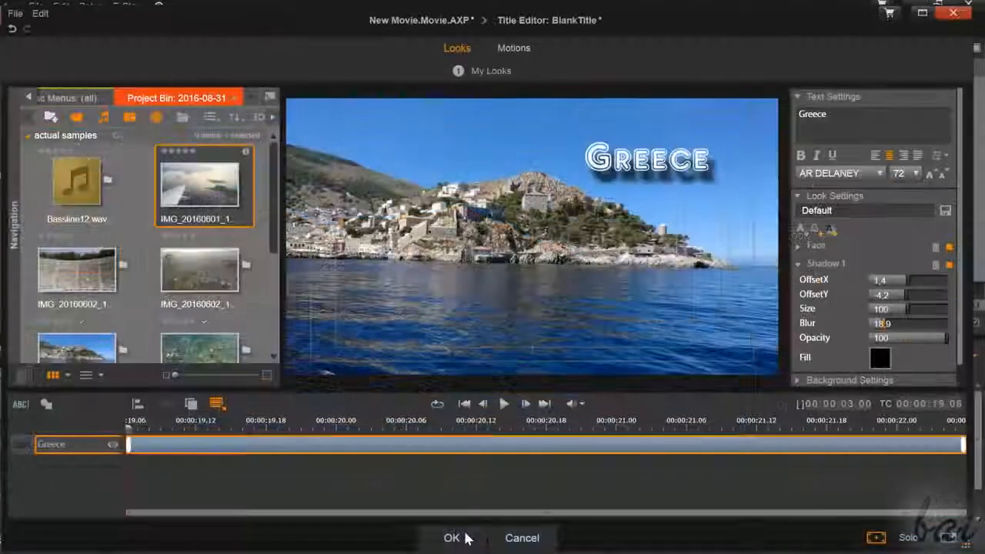
click(454, 538)
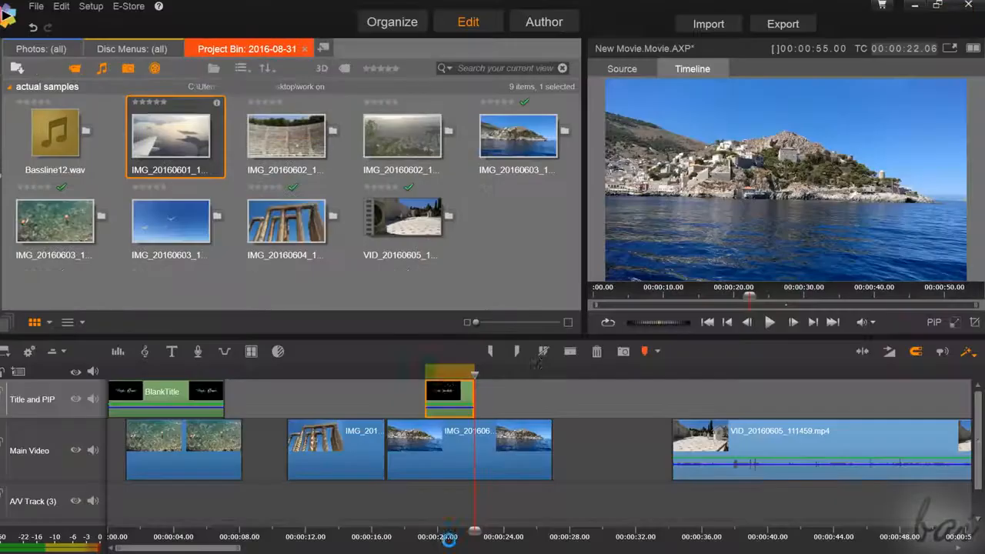
drag(474, 373, 442, 373)
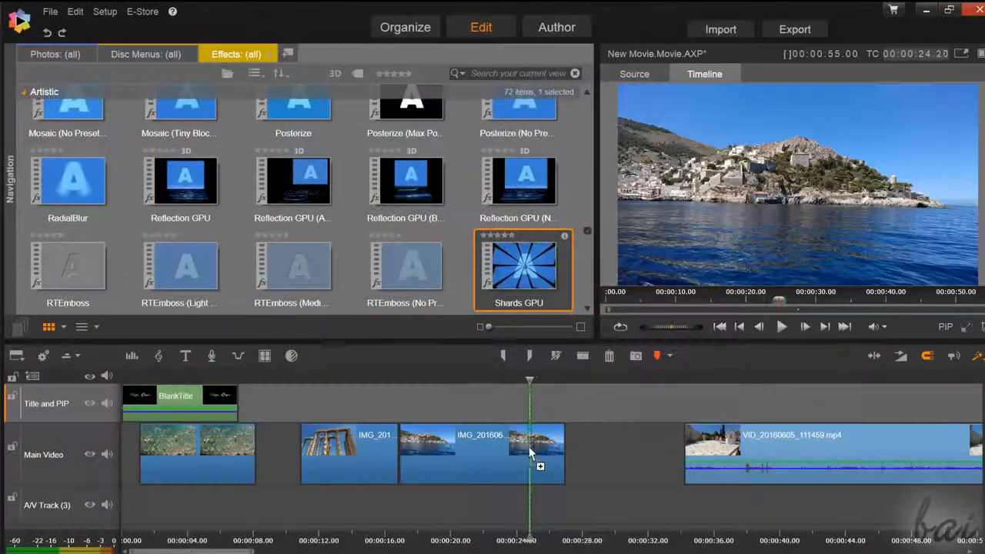
Step: Apply the Shards GPU effect to the island photo on the Main Video track
drag(490, 455, 486, 465)
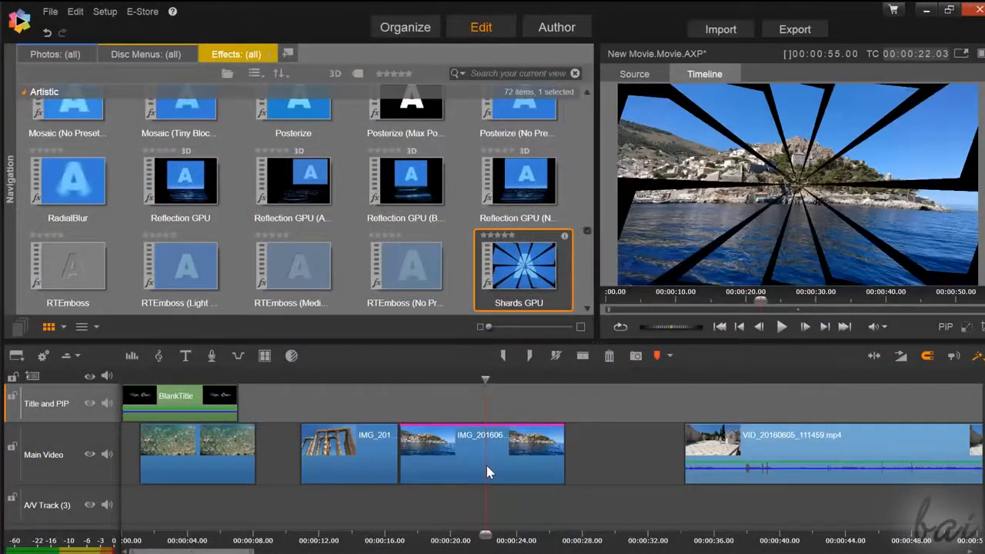
scroll(484, 185, up, 3)
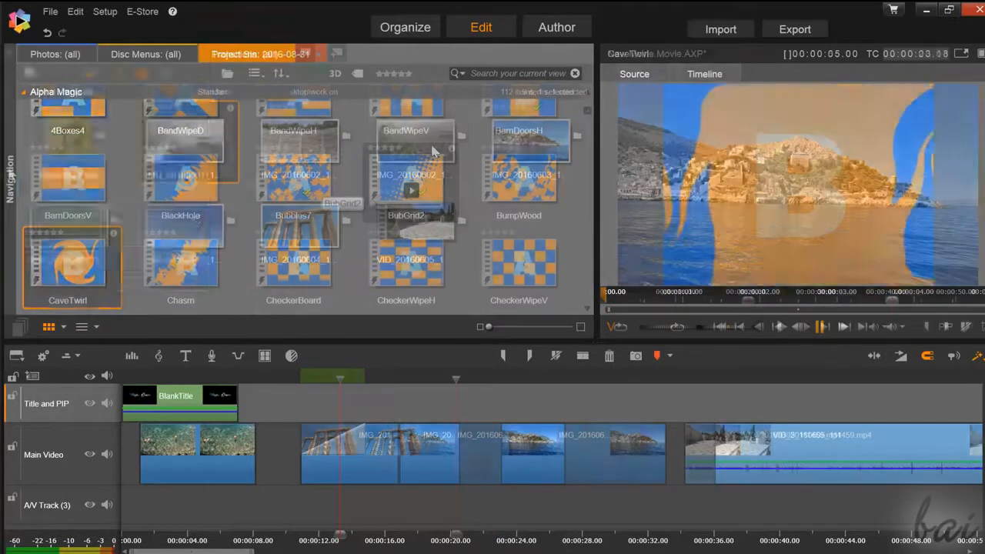
Step: Open the Effects library and preview Artistic effects such as Mosaic and Shards GPU
mouse_move(9, 173)
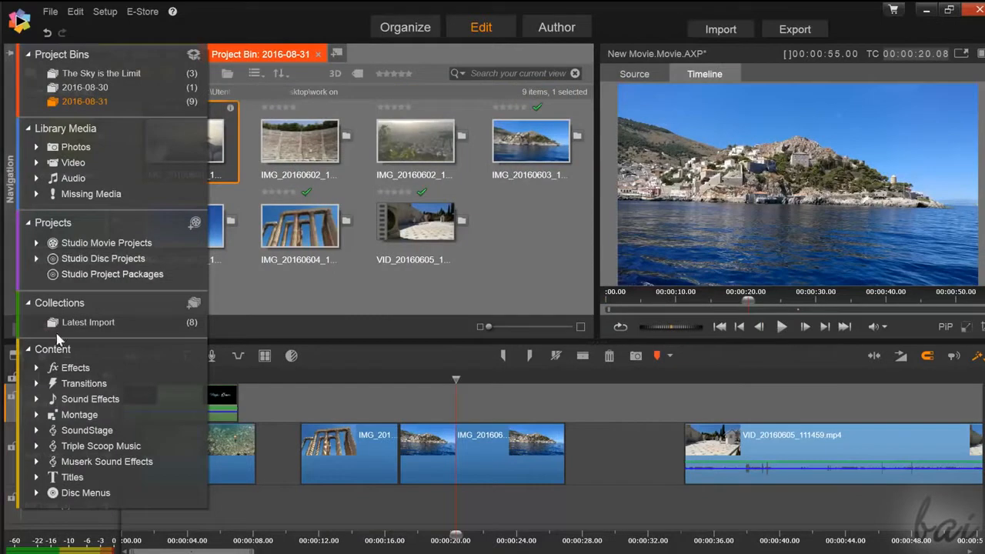
click(77, 369)
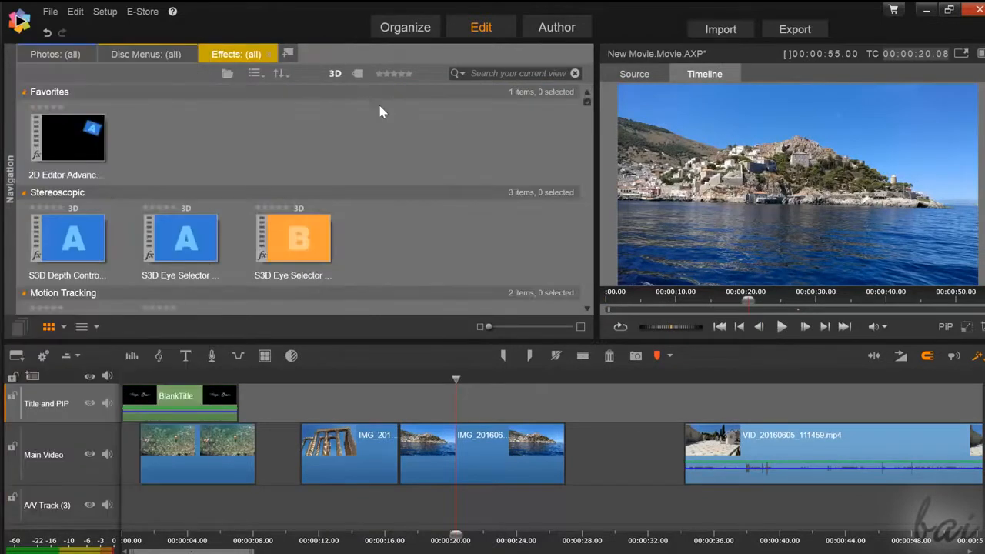
drag(589, 107, 589, 223)
click(507, 250)
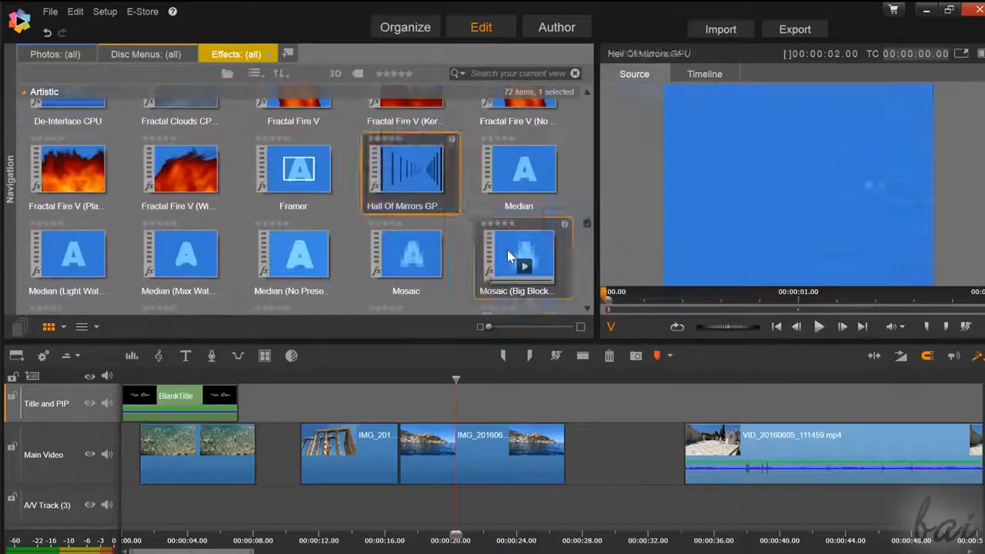
click(379, 262)
scroll(407, 231, down, 5)
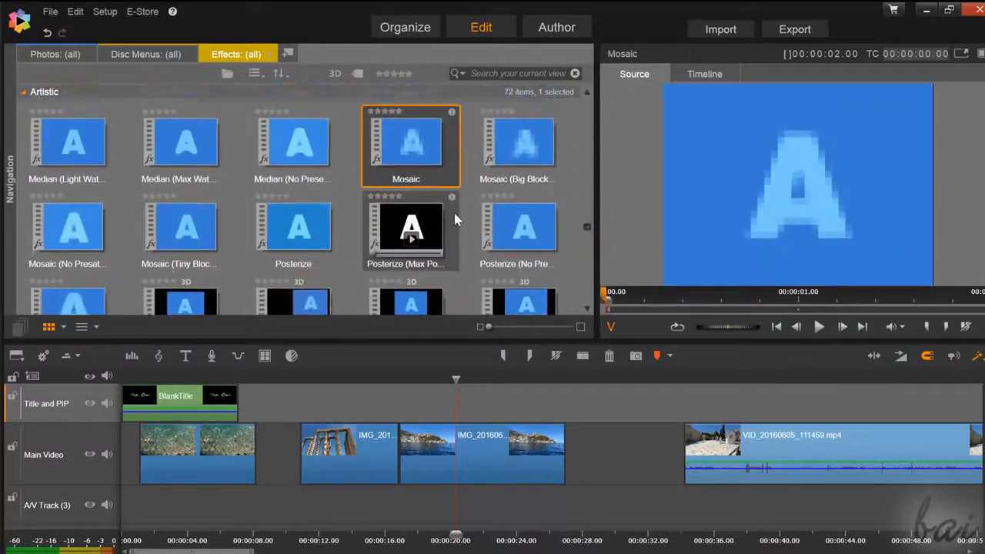
click(544, 231)
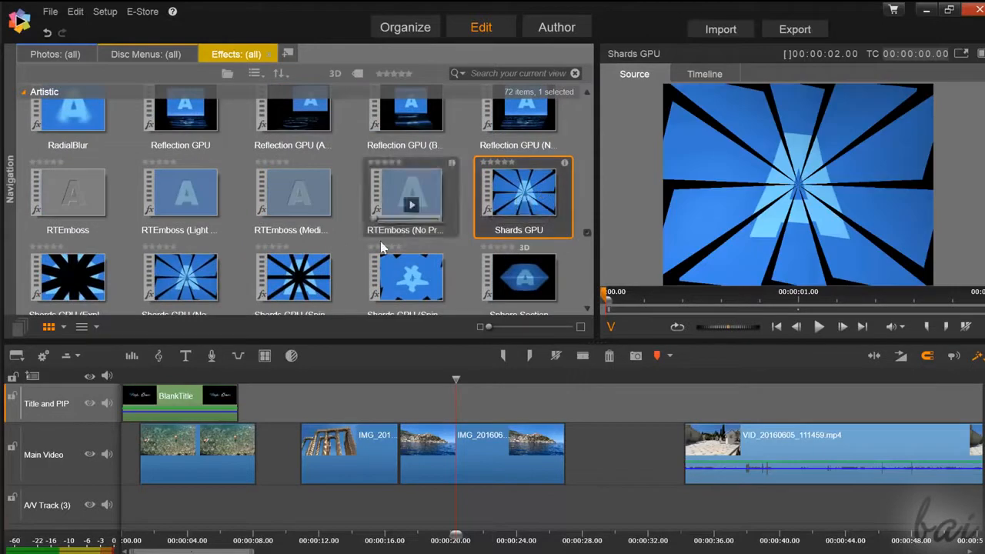
Step: Try the Shards GPU effect on the island photo clip in the Main Video track
scroll(385, 253, up, 5)
click(411, 207)
drag(410, 207, 462, 435)
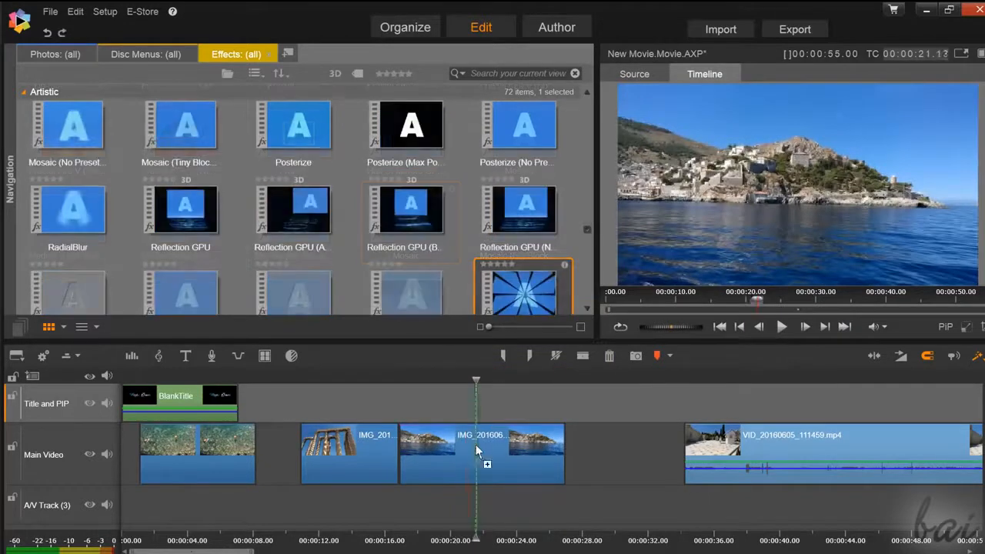
drag(486, 464, 485, 458)
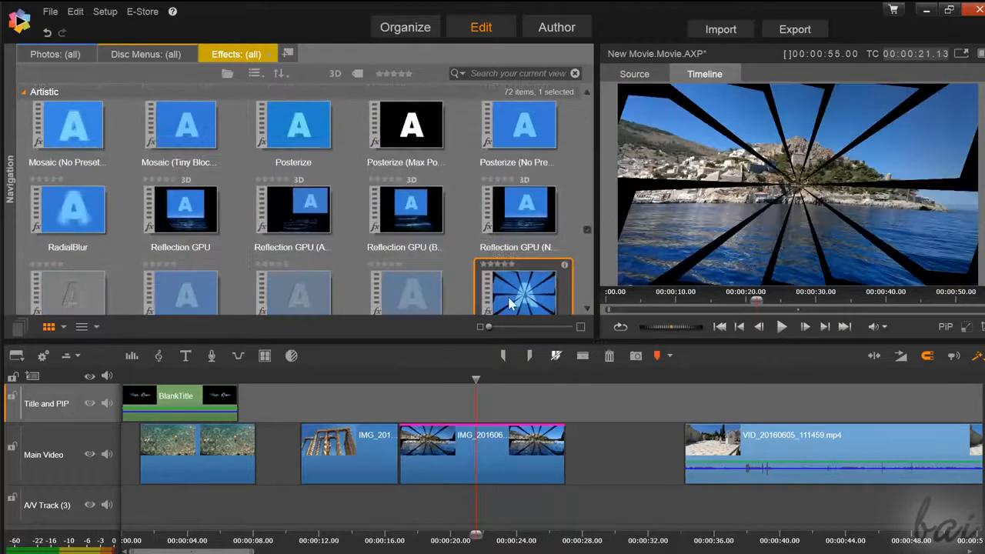
Step: Try stacking the Mosaic effect on the island photo clip, and undo the effects applied to it
scroll(479, 233, up, 3)
drag(431, 156, 484, 445)
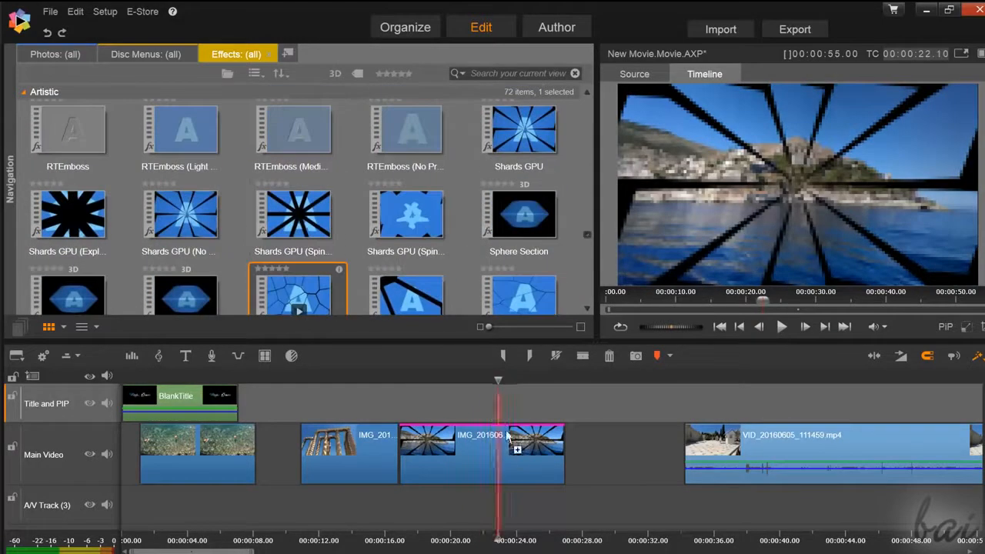
drag(506, 436, 509, 439)
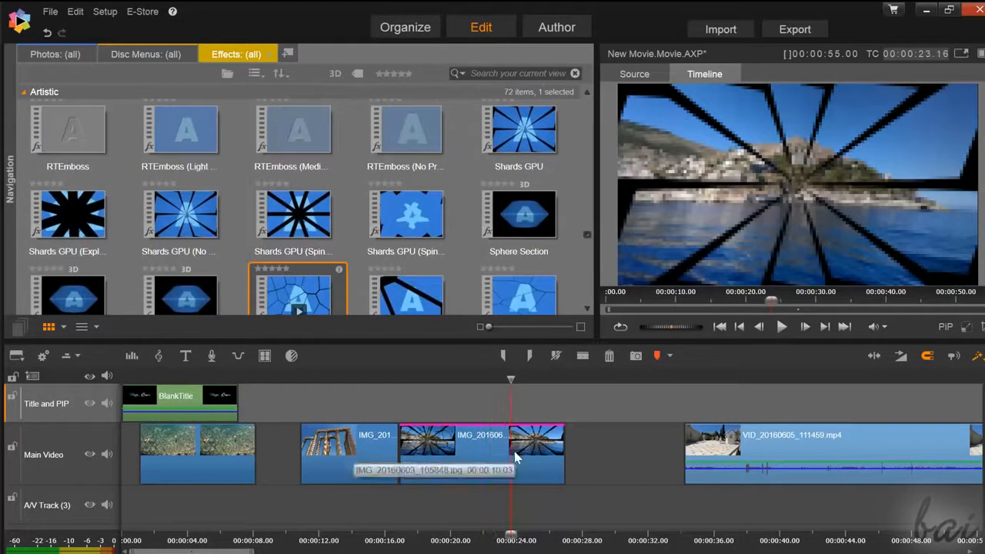
key(ctrl+z)
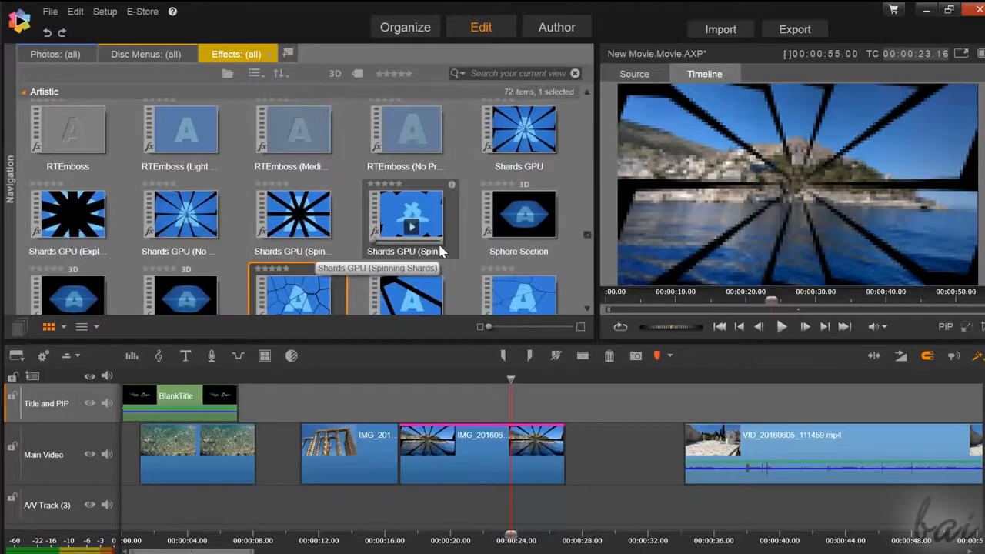
key(ctrl+z)
key(ctrl+z)
Step: Open the Transitions library, add the Bubbles7 transition at the start of the temple photo clip, and play it back
click(10, 188)
click(84, 384)
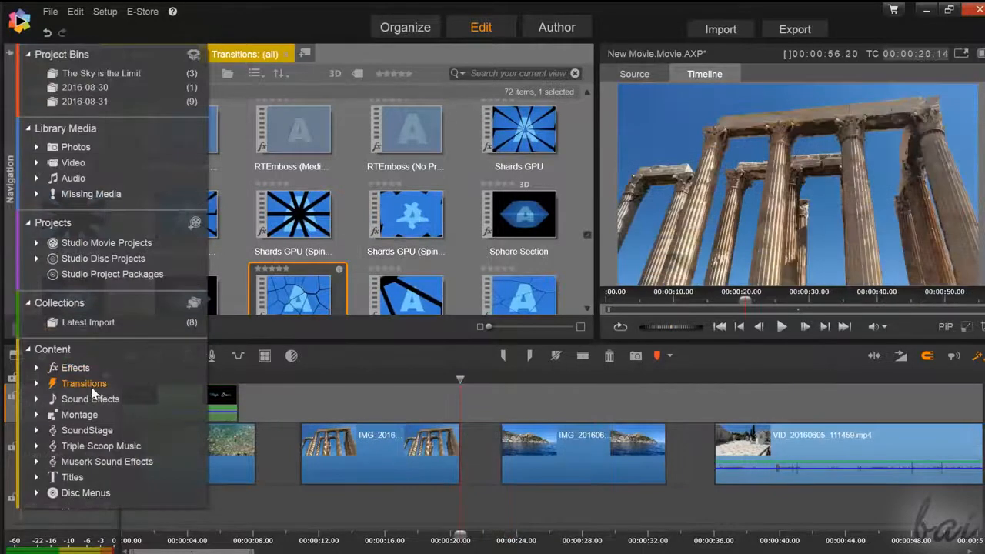
click(340, 198)
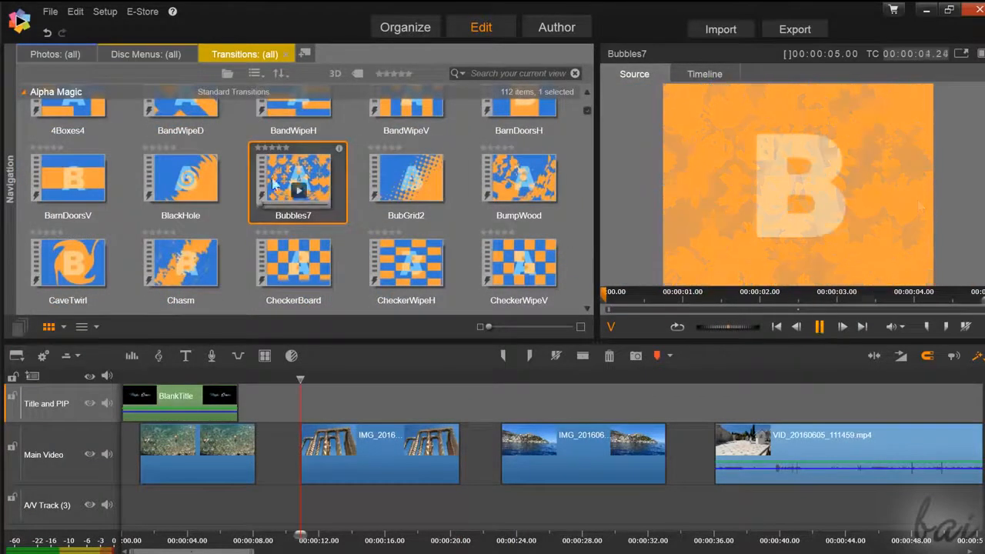
drag(273, 183, 310, 442)
click(781, 327)
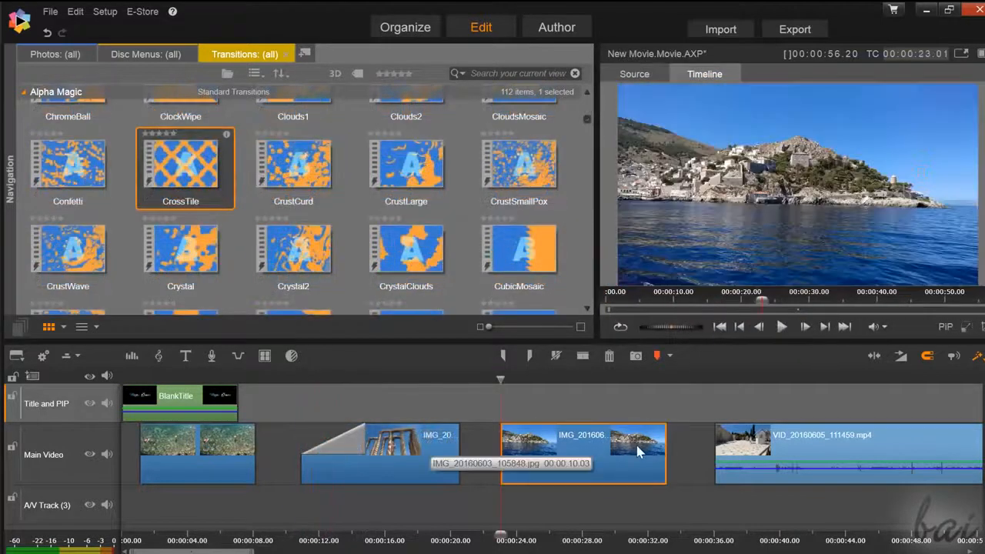
Step: Move the island photo clip against the end of the temple clip and add the CrossTile transition between them
drag(641, 451, 597, 439)
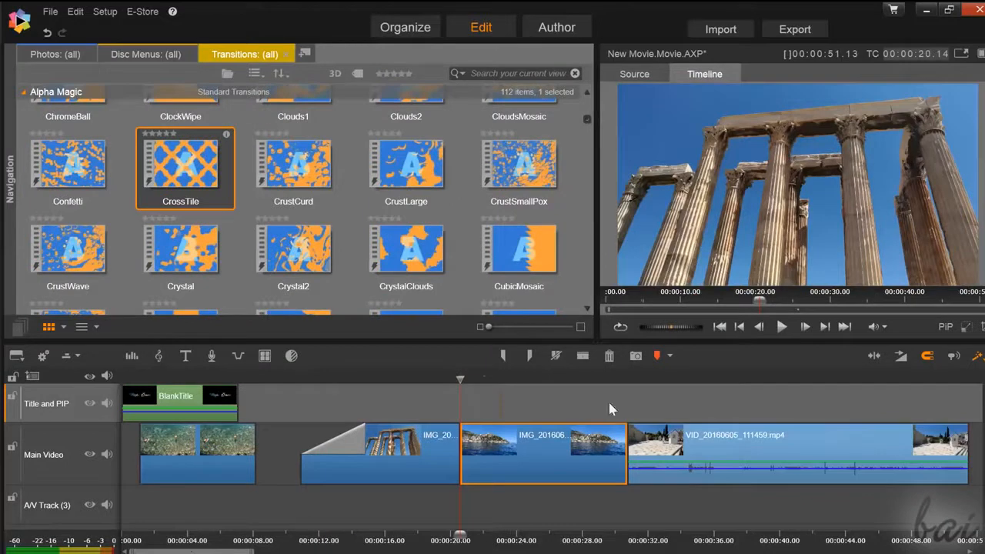
mouse_move(193, 164)
mouse_down()
mouse_move(439, 319)
mouse_move(462, 439)
mouse_up()
click(780, 327)
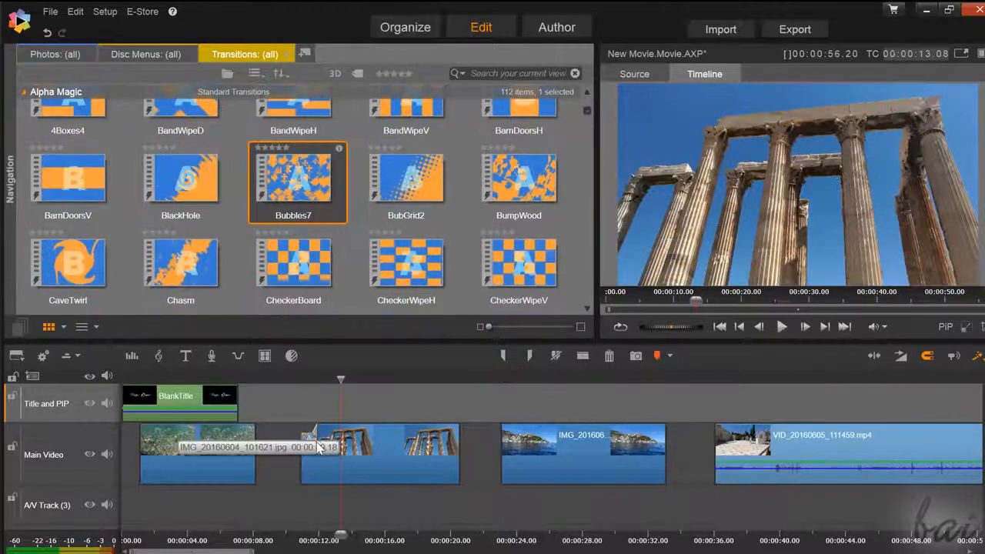
Step: Lengthen the temple clip's Bubbles7 transition to 00:00:17.04, play it back, and remove it by shrinking it to nothing
drag(317, 437, 403, 438)
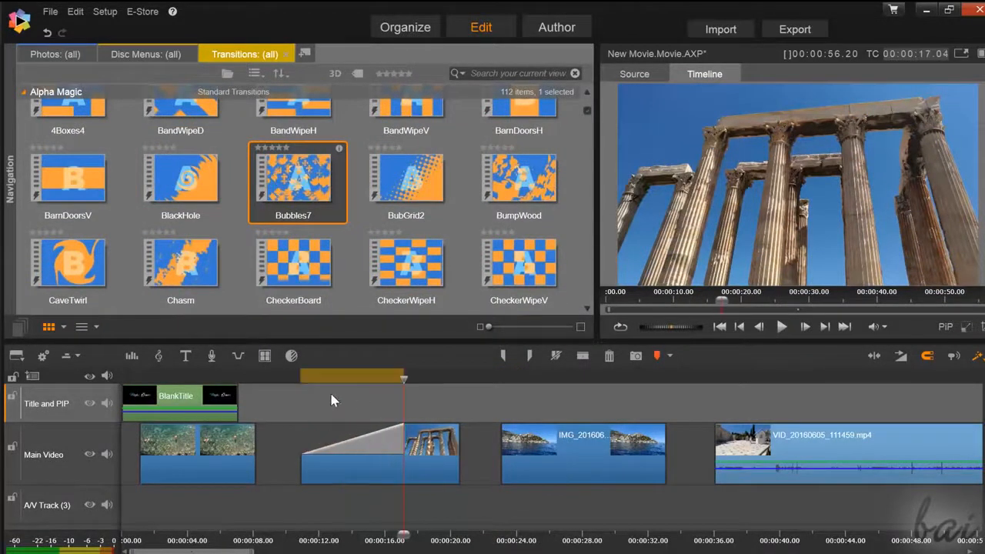
click(291, 379)
click(782, 326)
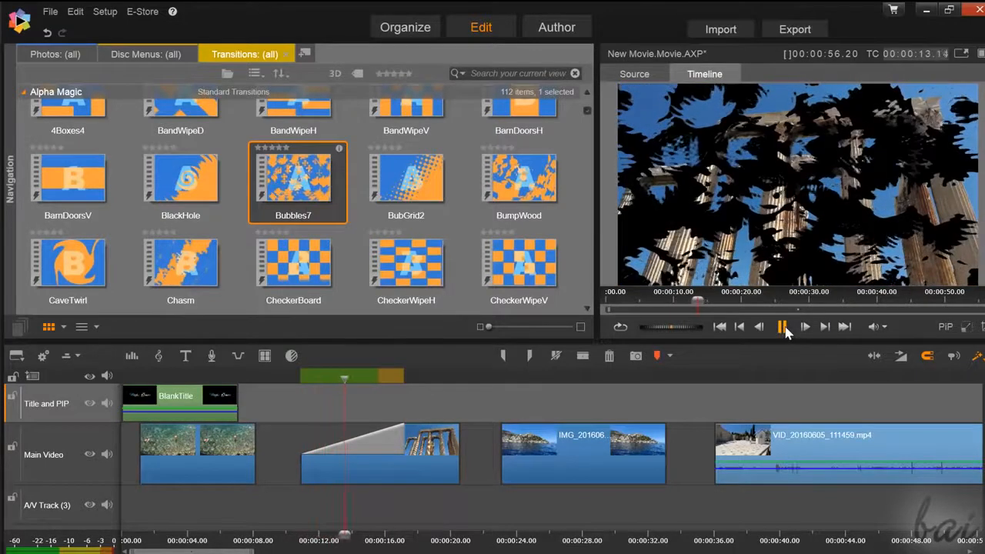
mouse_move(404, 438)
mouse_down()
mouse_move(301, 439)
mouse_move(299, 451)
mouse_up()
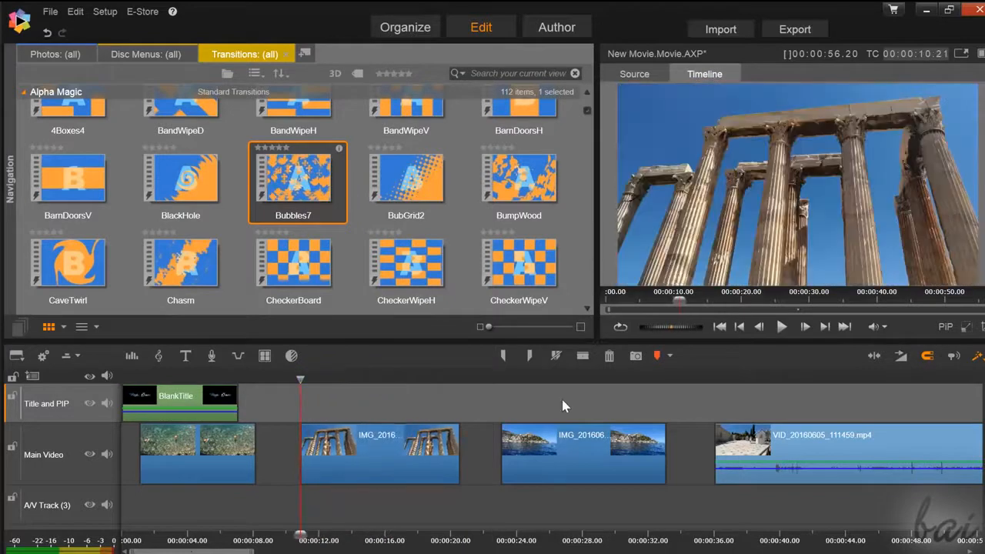
Step: Add the CaveTwirl transition at the start of the temple photo clip and play it back
click(52, 257)
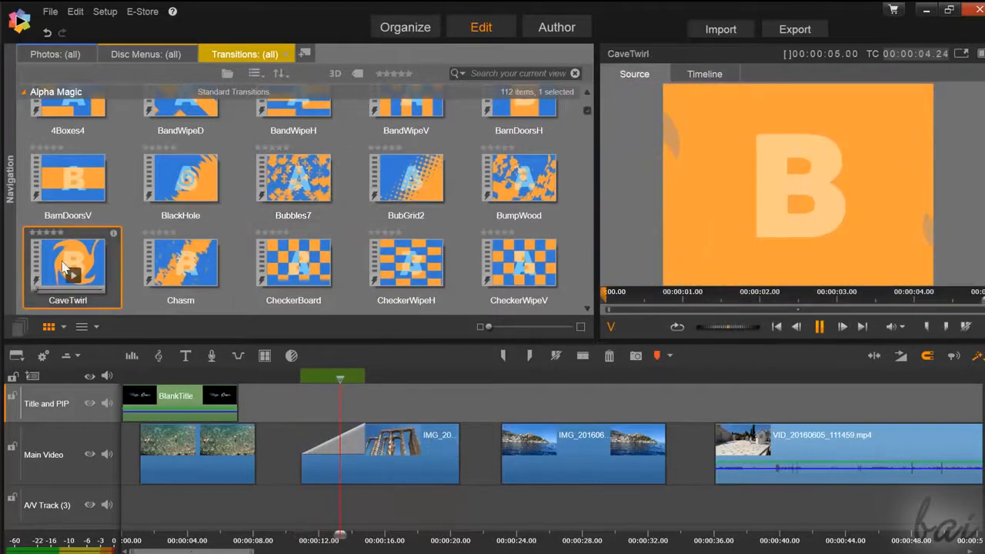
drag(52, 257, 341, 450)
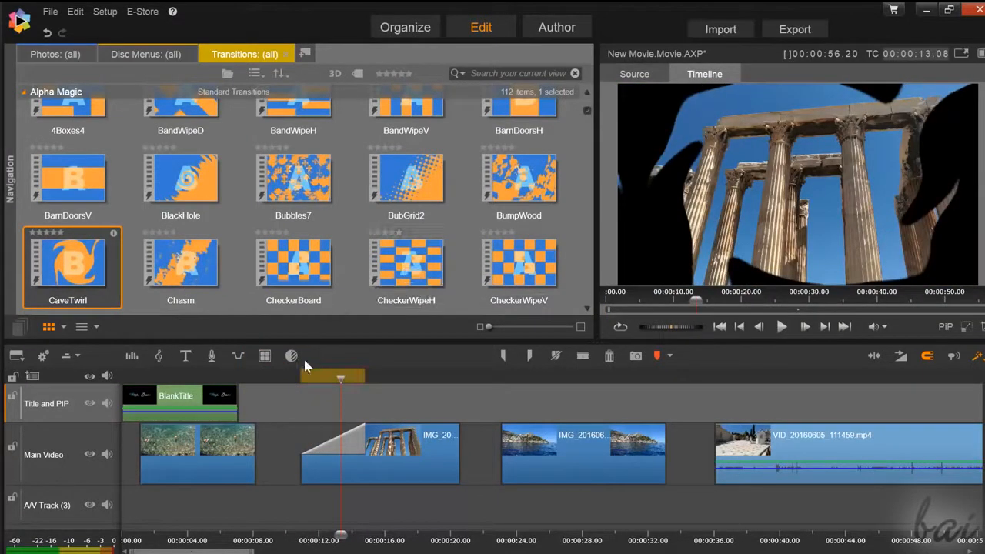
click(782, 326)
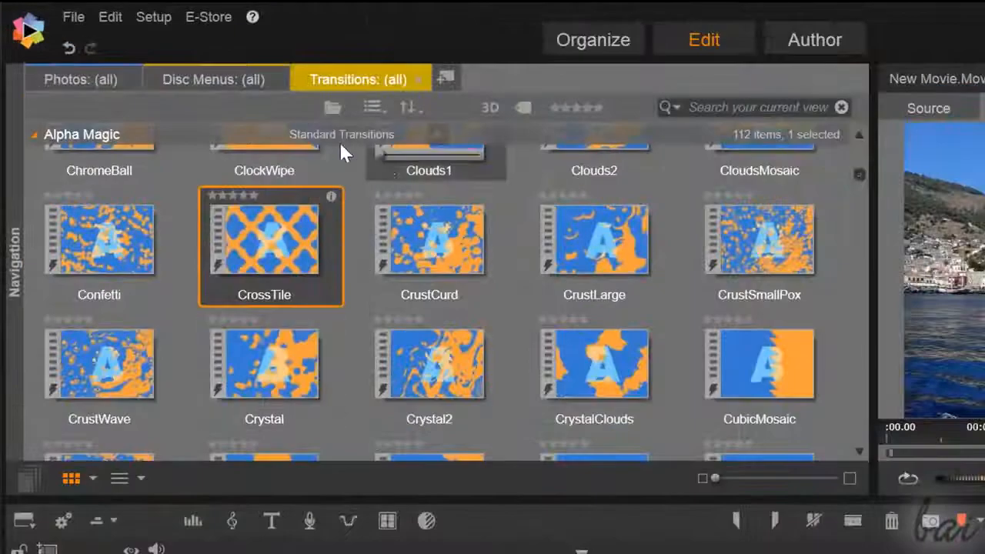
Step: Save the movie project to the desktop under the name MyMovie
click(72, 15)
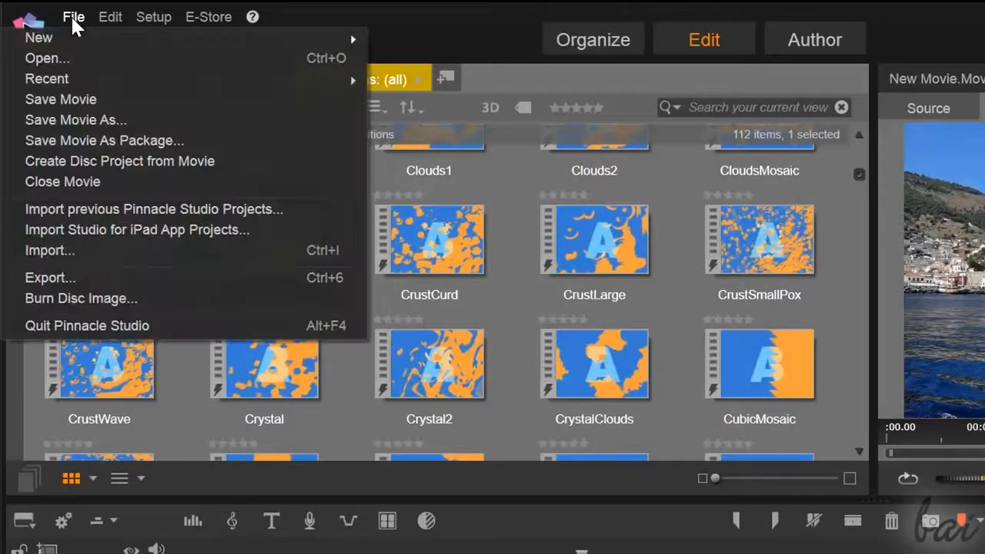
click(115, 123)
click(96, 181)
click(259, 432)
click(278, 431)
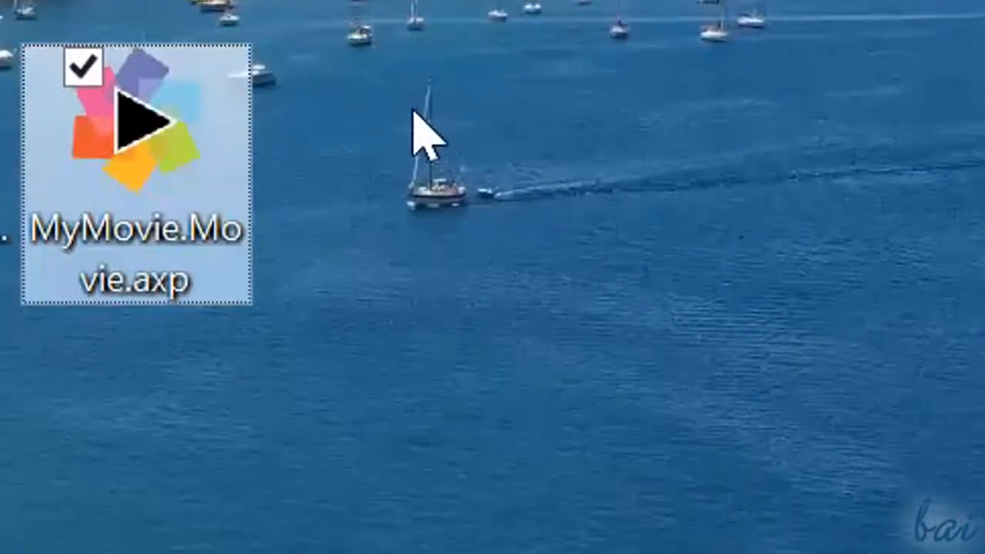
click(377, 154)
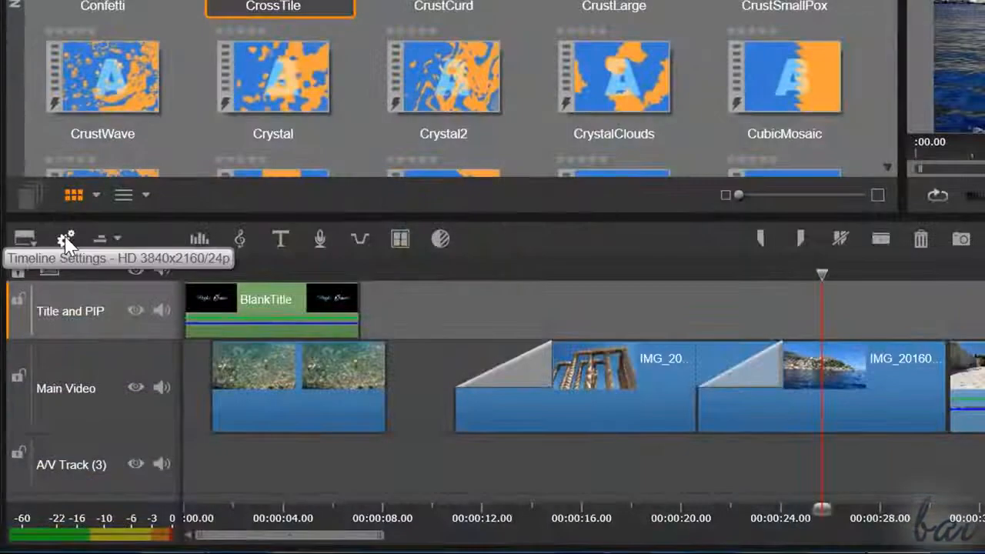
Step: Open the timeline settings and examine the aspect options, keeping Widescreen (16:9)
click(66, 241)
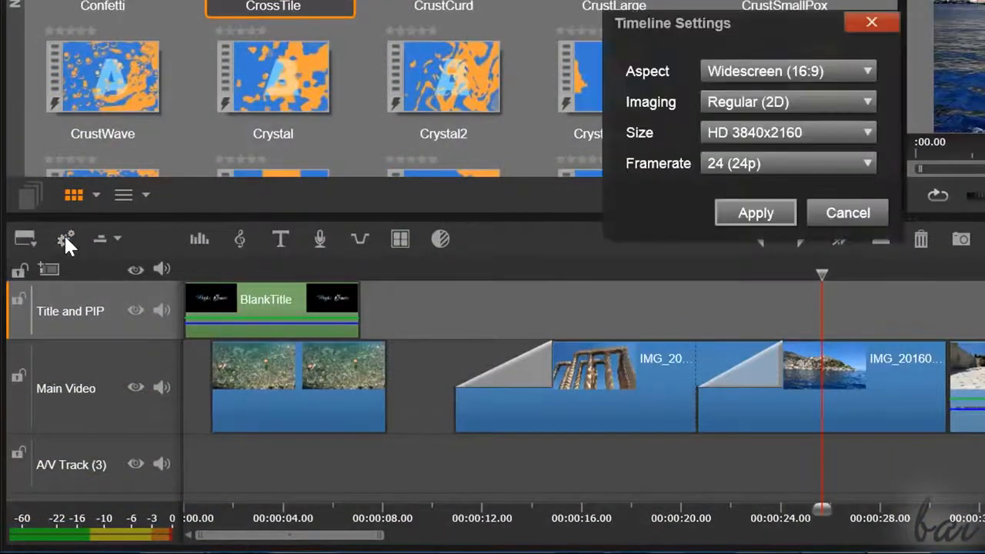
click(829, 73)
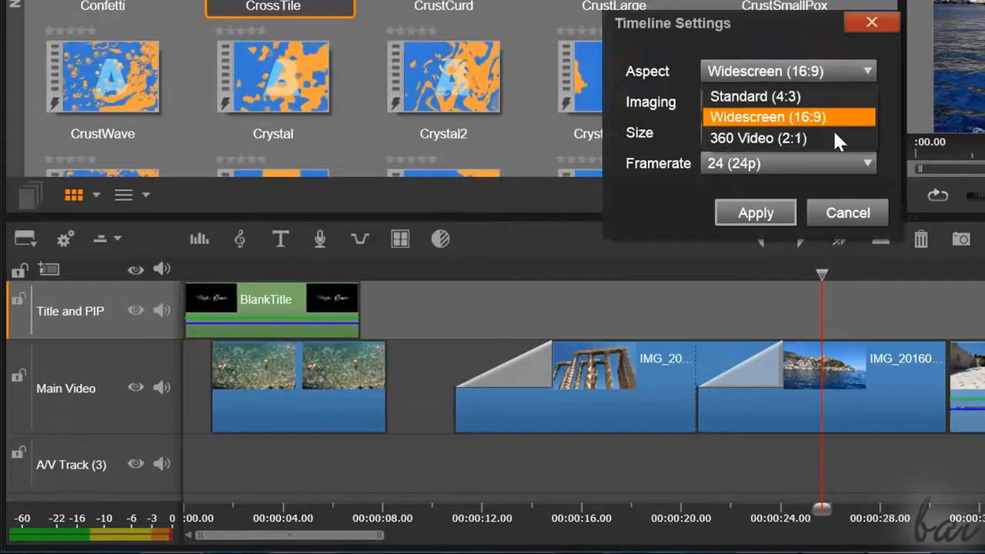
click(828, 112)
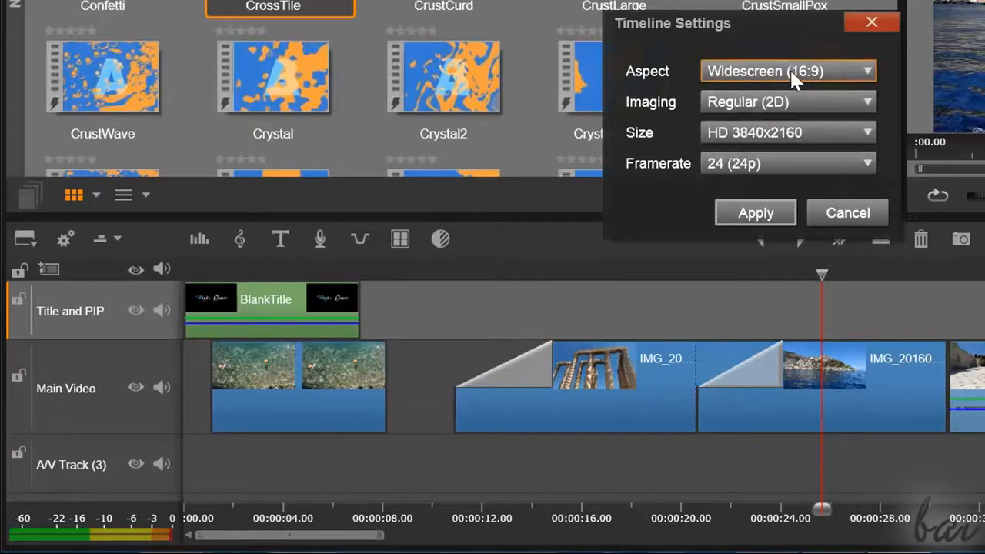
click(785, 95)
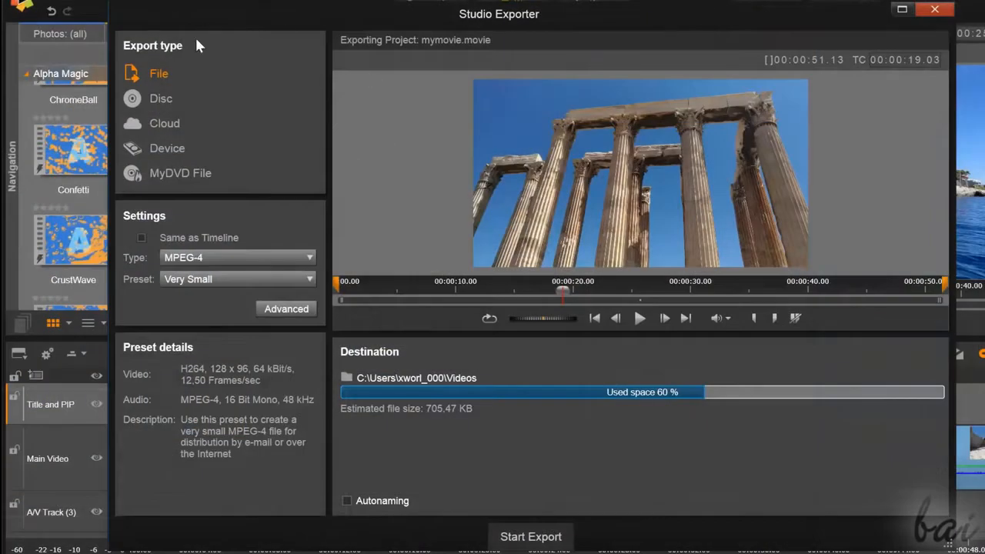
Step: Look through the Disc, Cloud and Device export types, and return to exporting the movie as a file
click(161, 98)
click(165, 123)
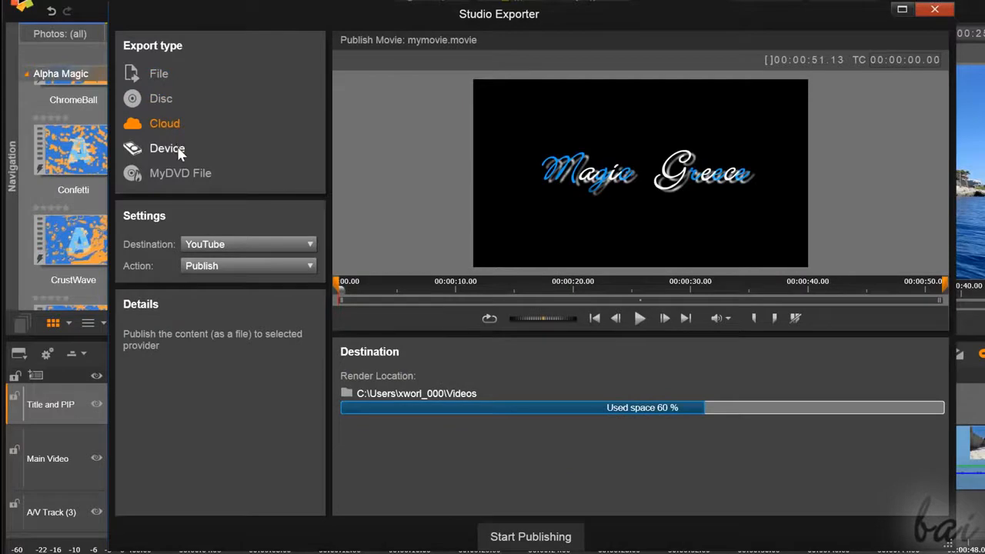
click(177, 148)
click(160, 75)
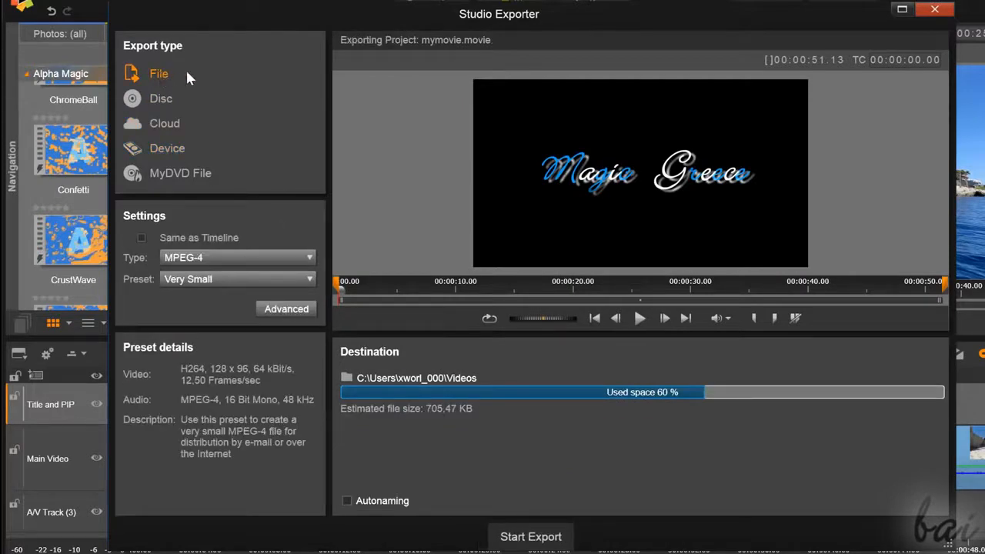
Step: Set the export file type to MPEG-4 with the Medium preset and start exporting the movie
click(223, 258)
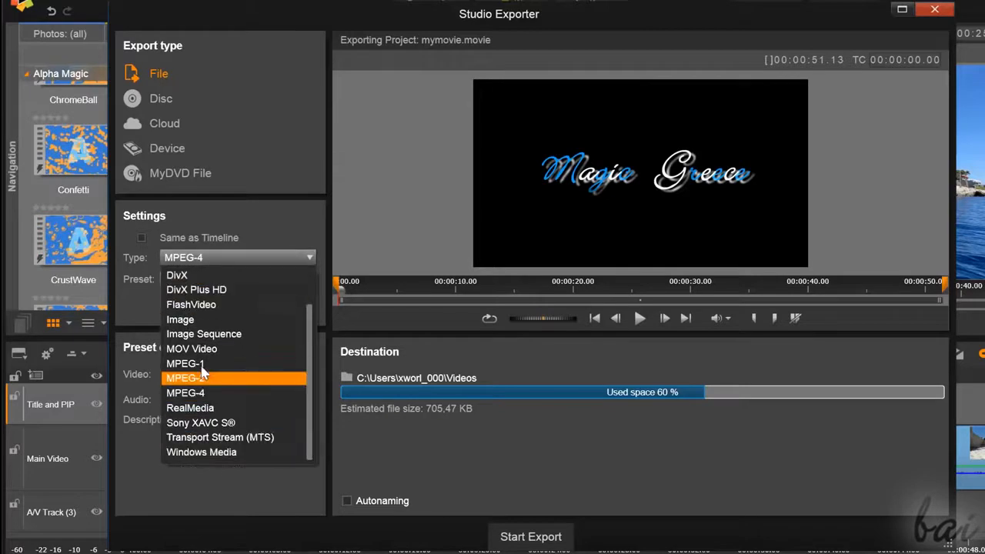
click(202, 393)
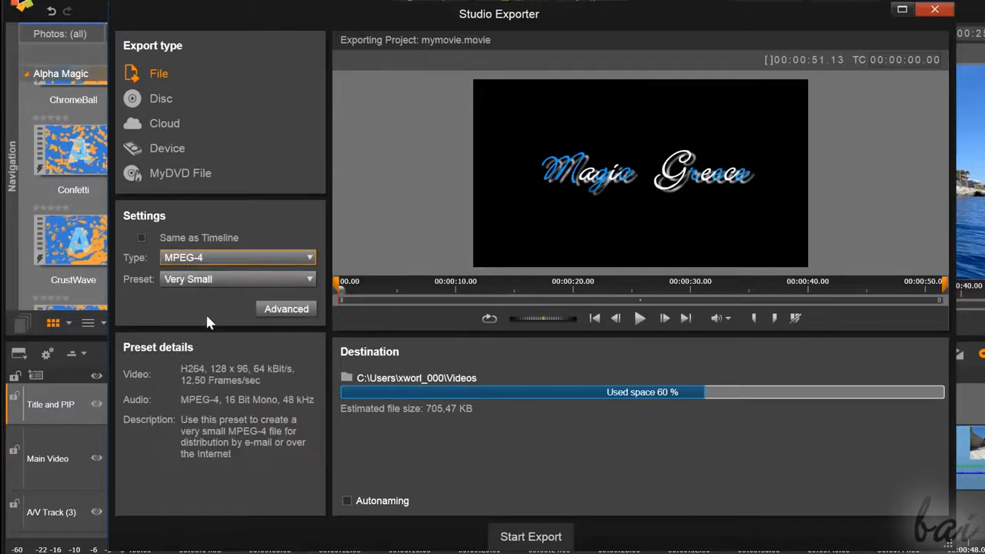
click(220, 278)
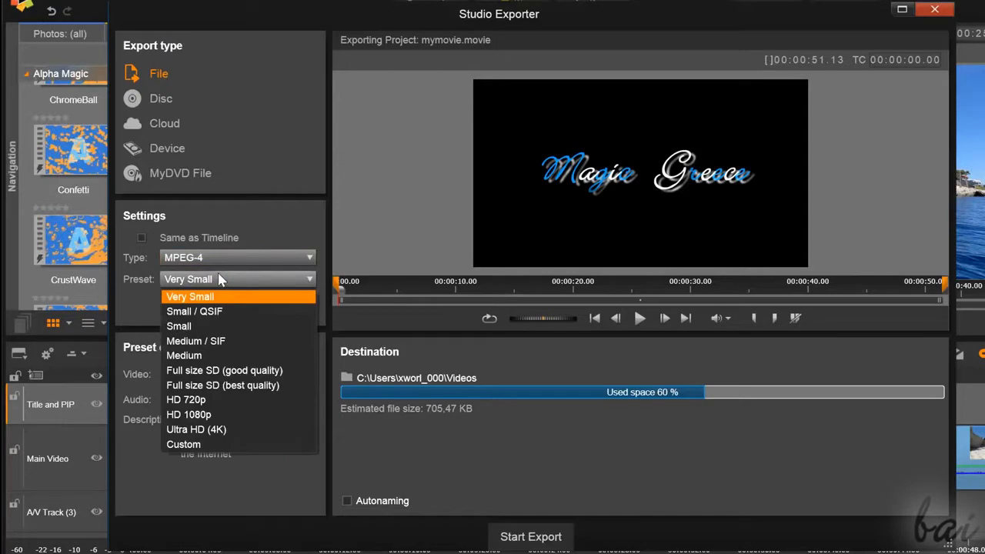
click(206, 432)
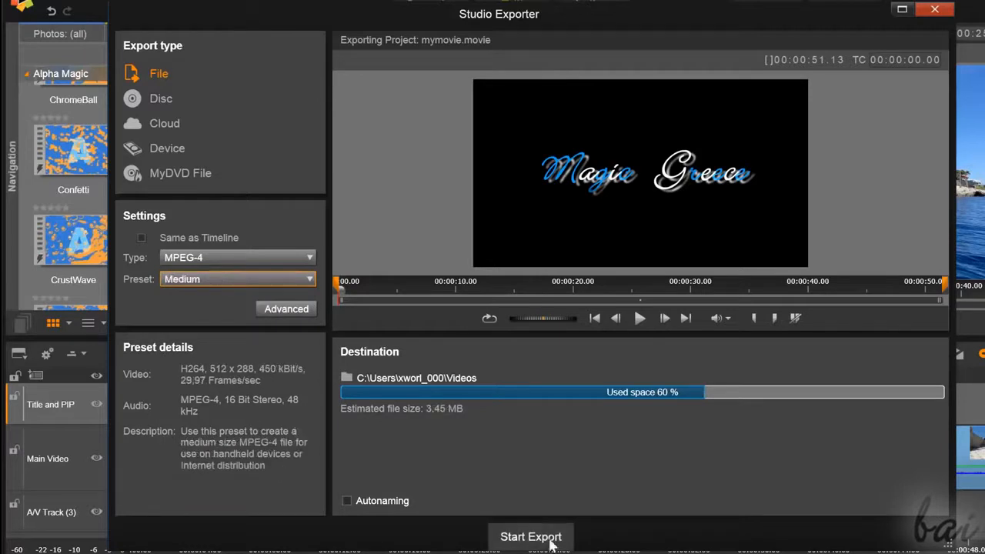
click(549, 537)
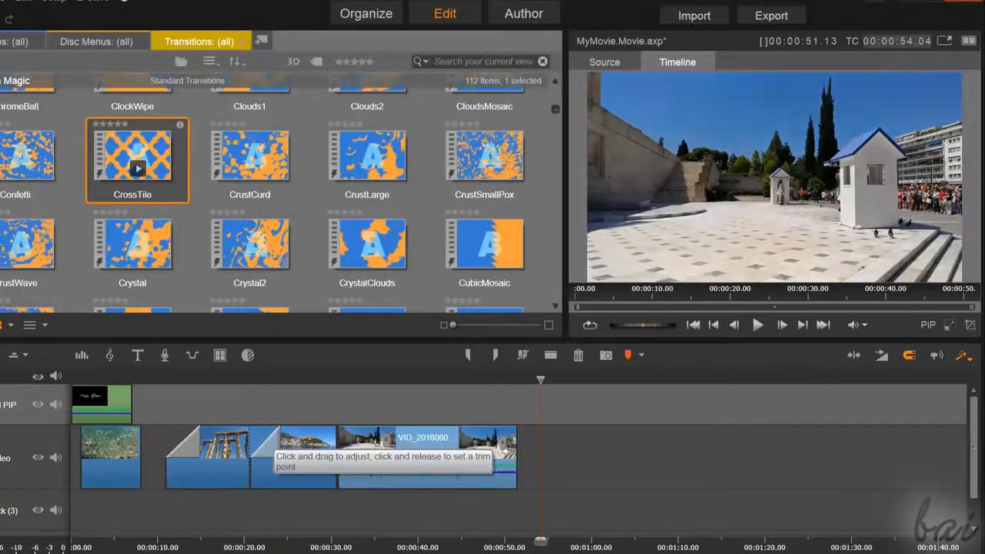
Step: Mark the timeline range from about 10 seconds to the end of the coastal town photo at about 30 seconds, and open the exporter
click(161, 381)
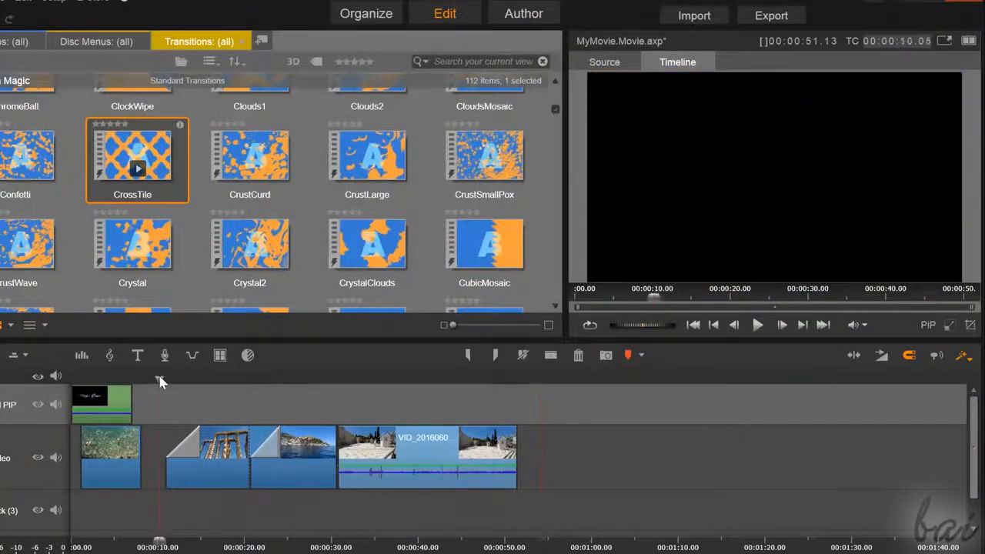
click(473, 356)
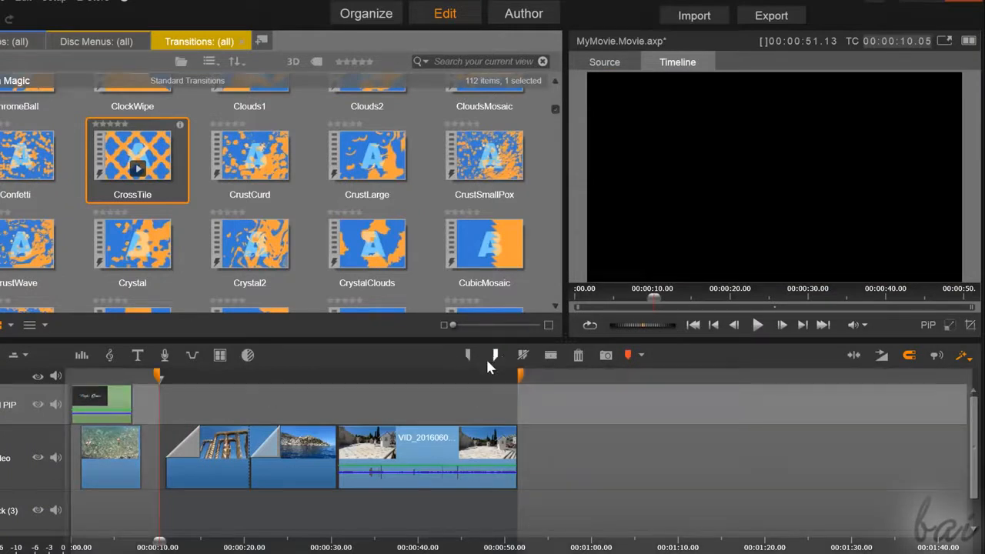
mouse_move(520, 377)
mouse_down()
mouse_move(320, 387)
mouse_move(337, 399)
mouse_up()
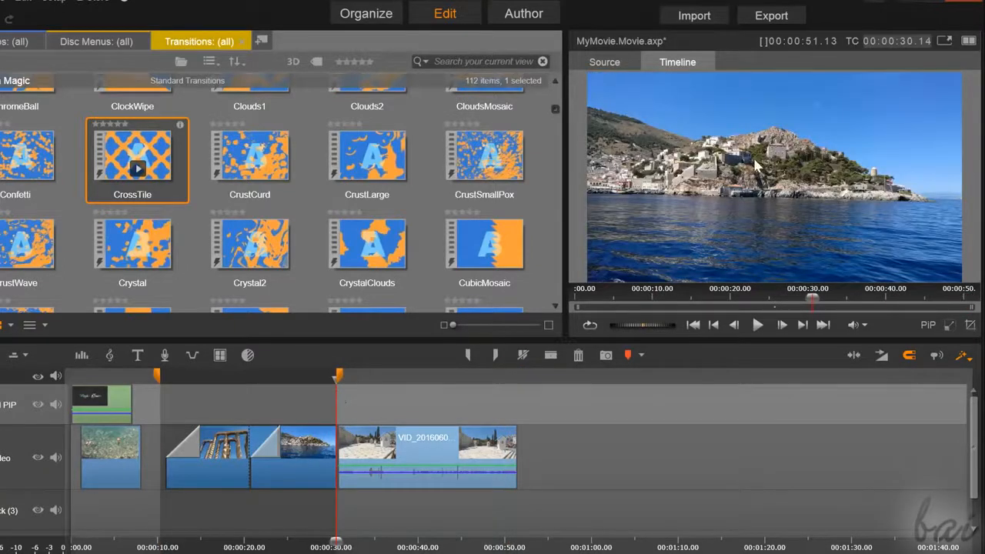
click(771, 15)
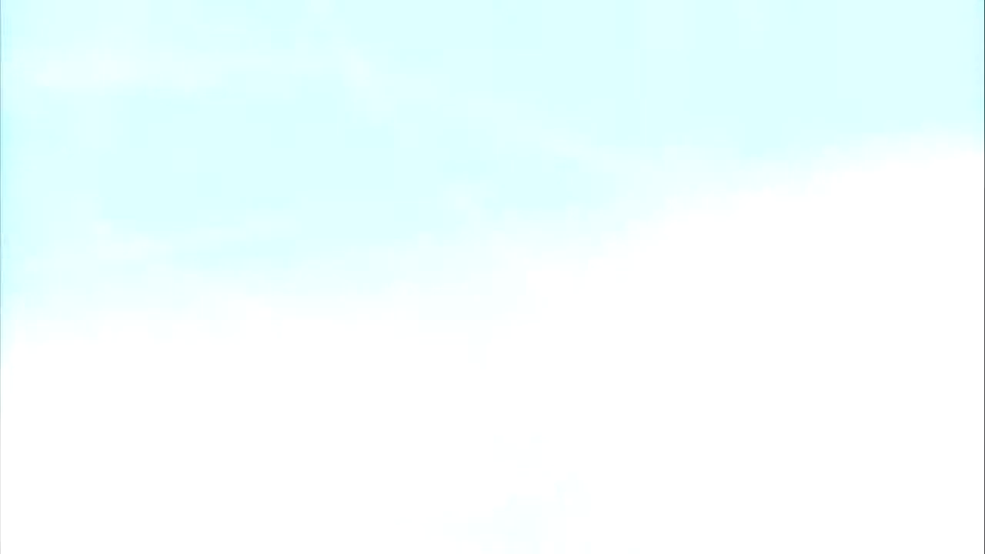